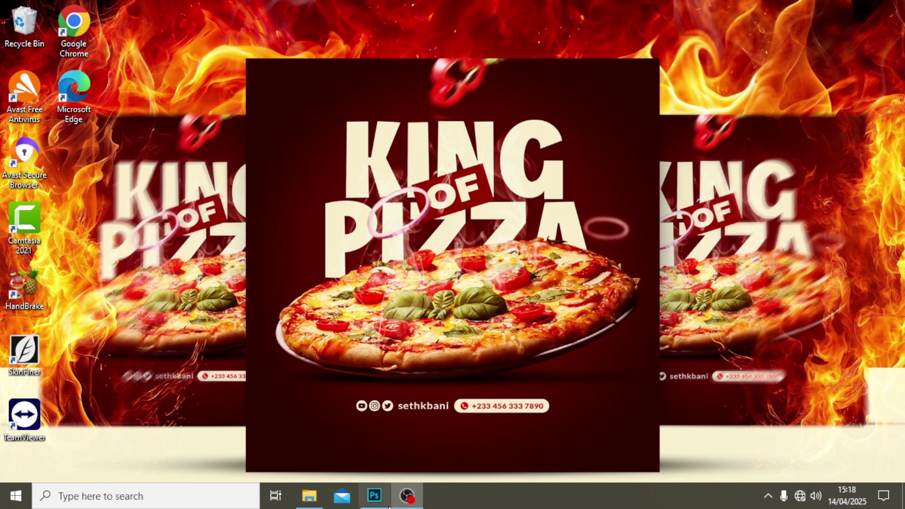
Launch Photoshop from the Windows taskbar to reach its Get Started screen.
left_click(374, 499)
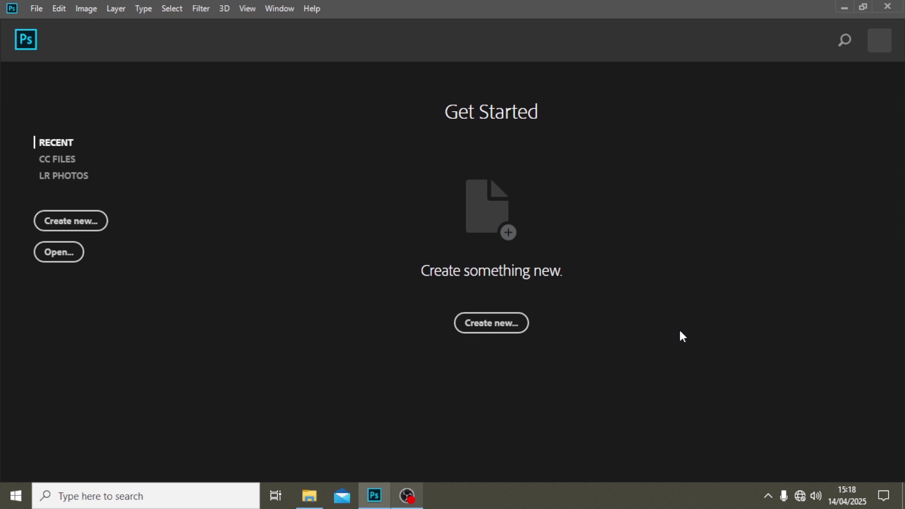
Create a 2000 x 2000 px, 300 ppi document named 'FOOD PIZZA POST'.
key("ctrl+n")
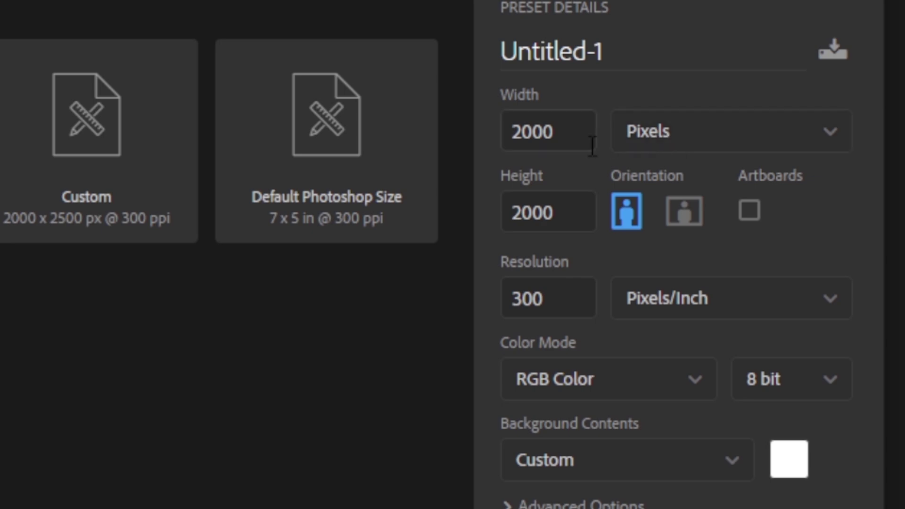
left_click_drag(560, 134, 521, 178)
key("Tab")
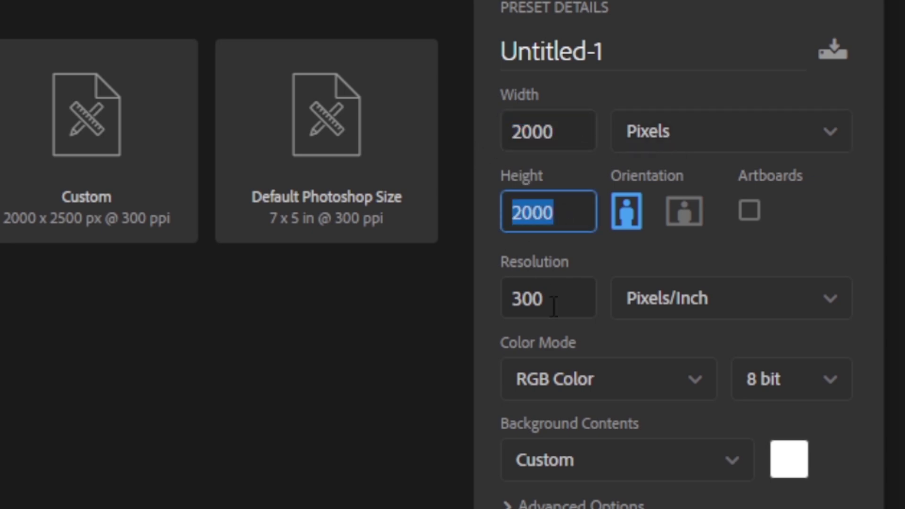
key("Tab")
key("Tab")
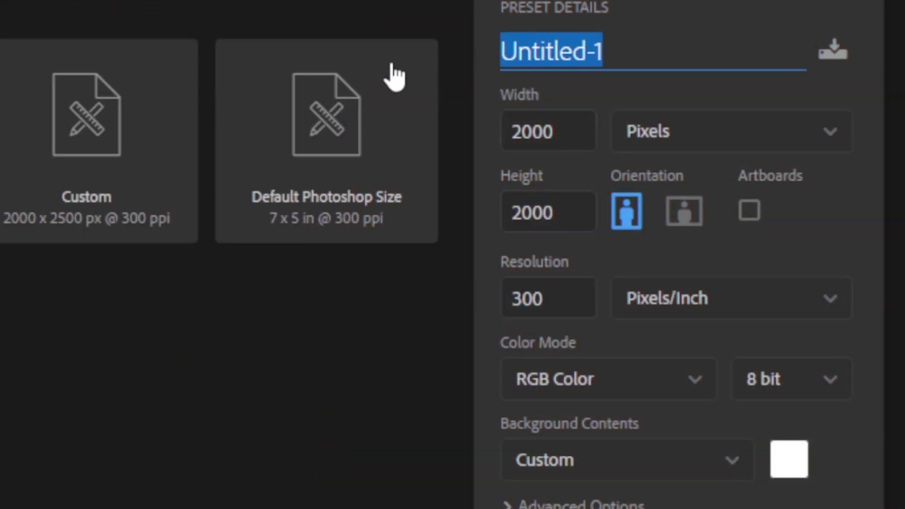
type("FOOD PIX")
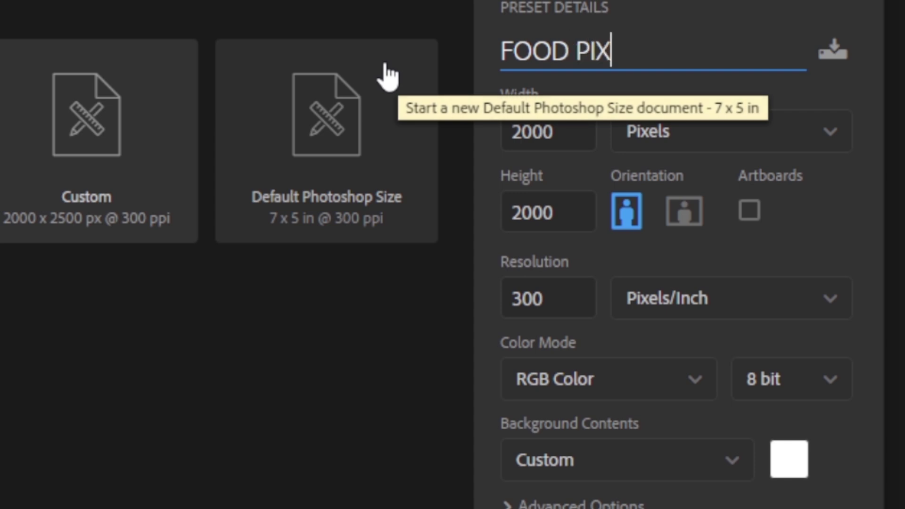
key("BackSpace")
type("ZZA POST")
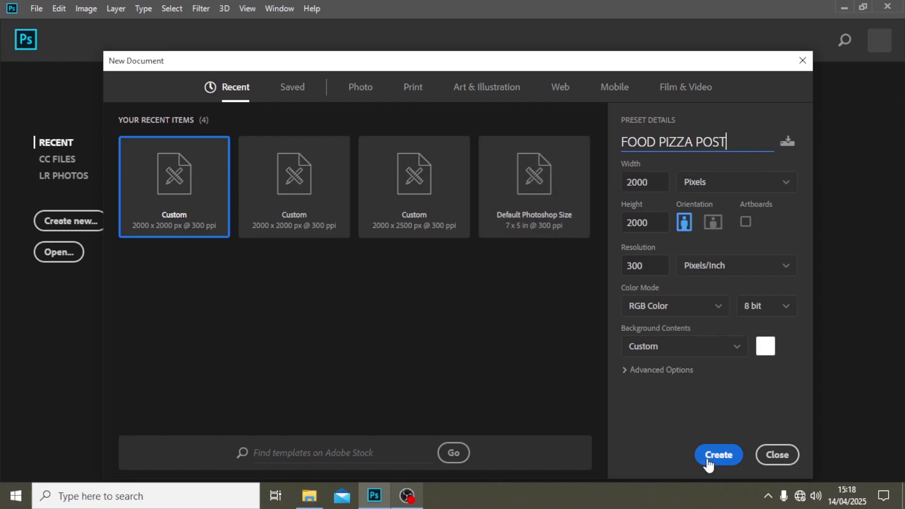
left_click(714, 455)
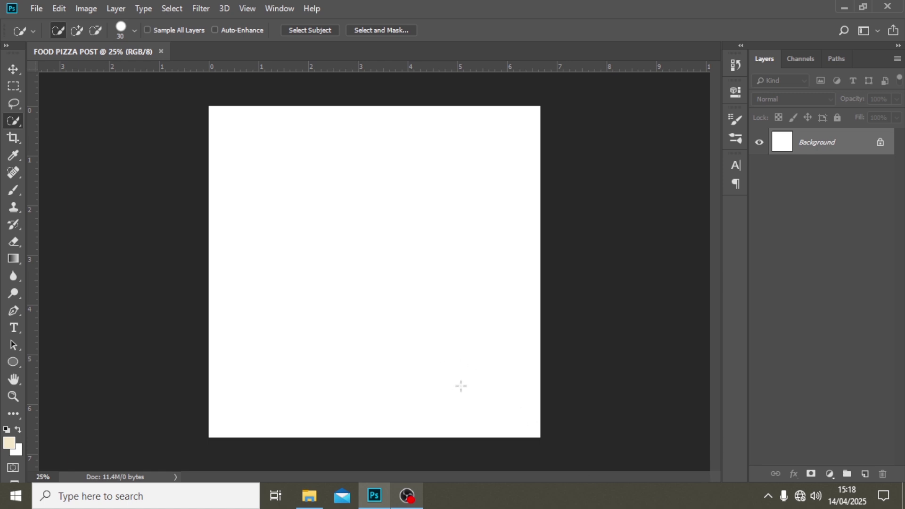
Add a New Guide Layout of 6 columns by 6 rows over the canvas.
left_click(246, 8)
left_click(277, 370)
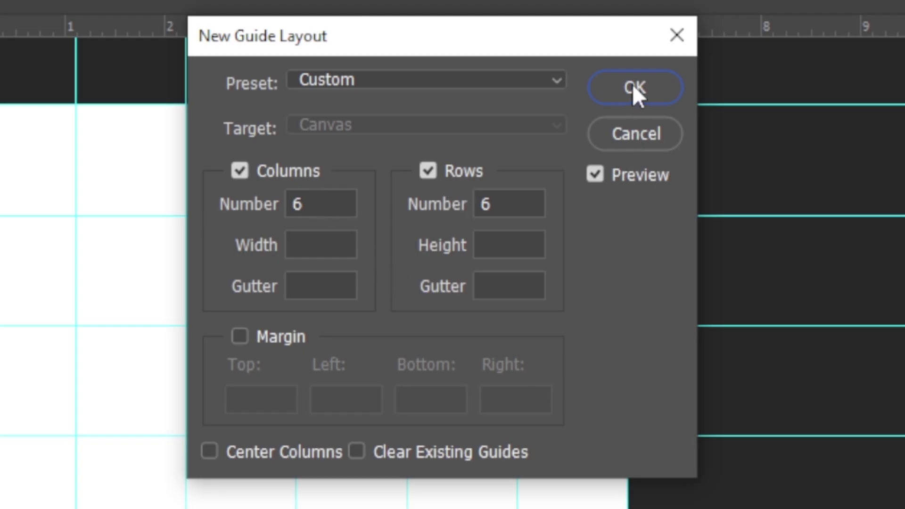
left_click(633, 86)
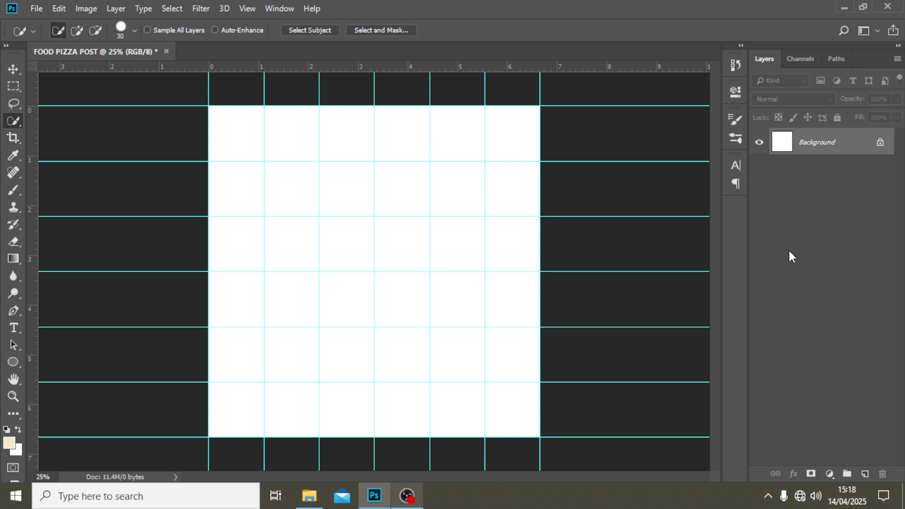
Add a Solid Color fill layer in dark red #540000 covering the canvas.
left_click(829, 474)
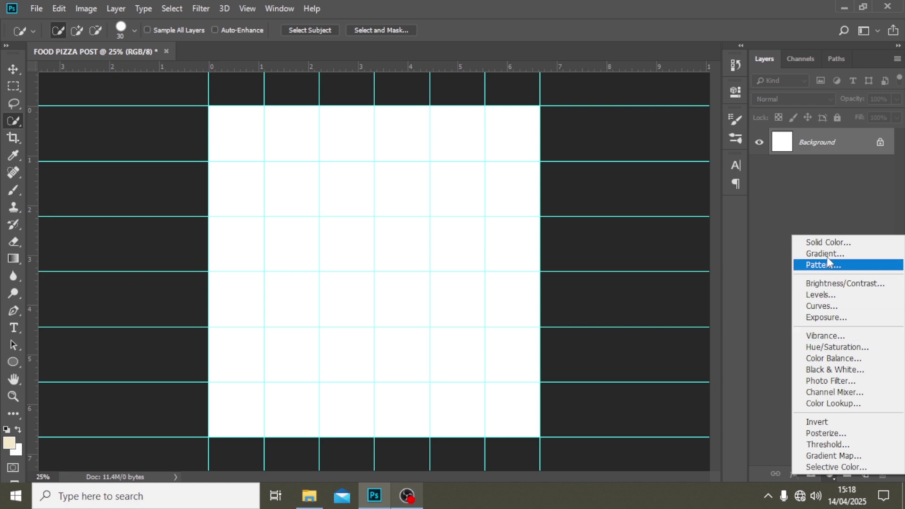
left_click(831, 242)
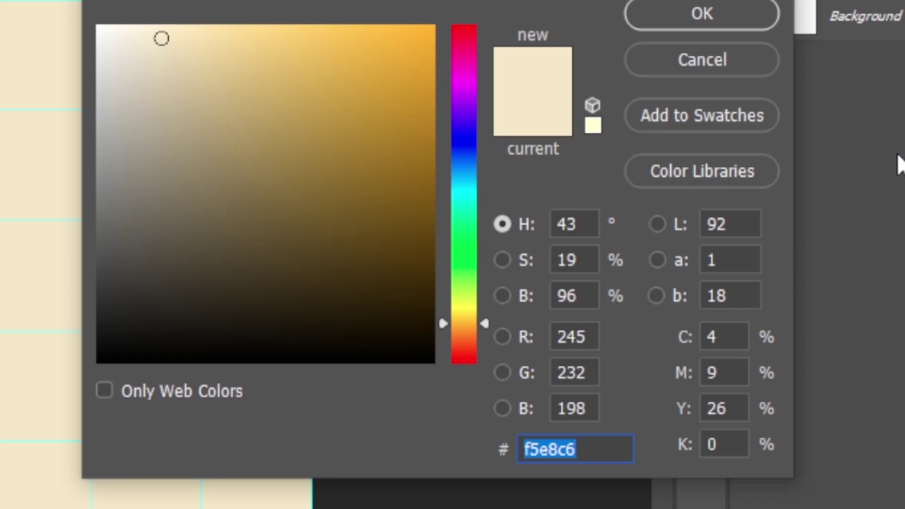
type("540000")
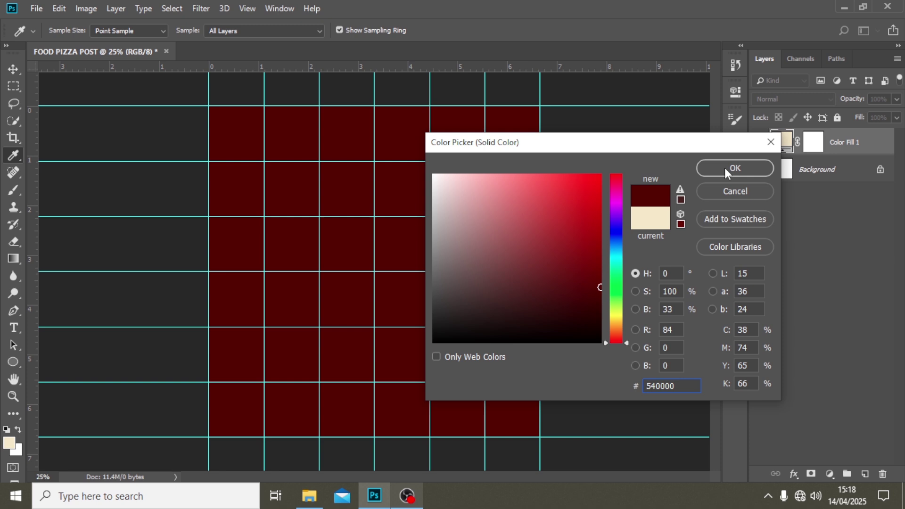
left_click(725, 168)
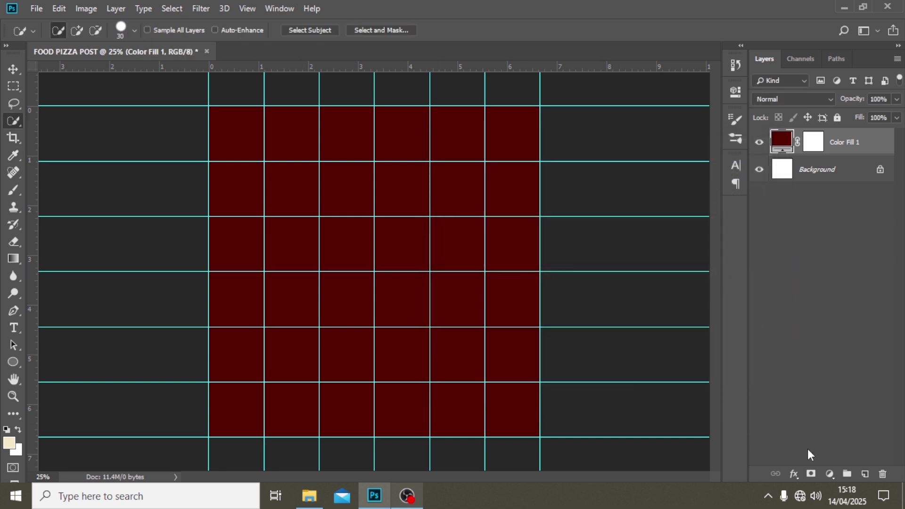
left_click(829, 475)
Add a second Solid Color fill layer in #2B0001 and select its layer mask.
left_click(817, 246)
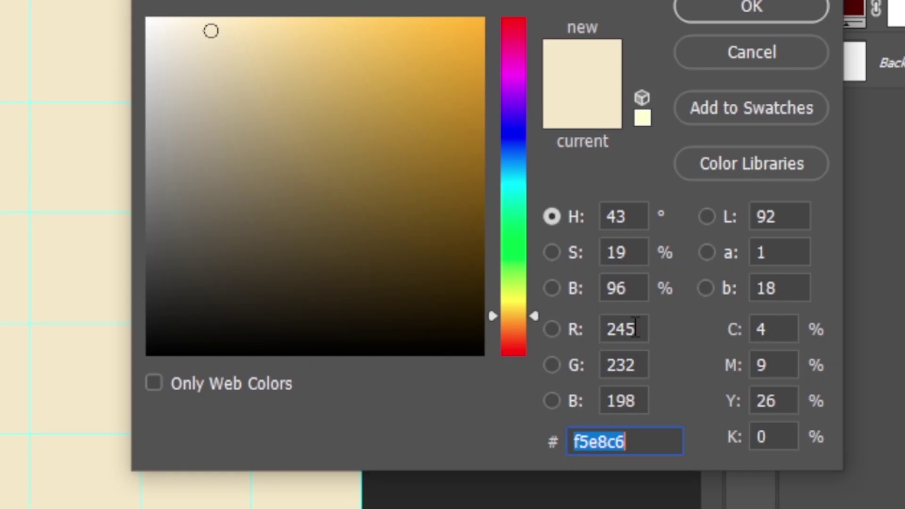
type("2B0001")
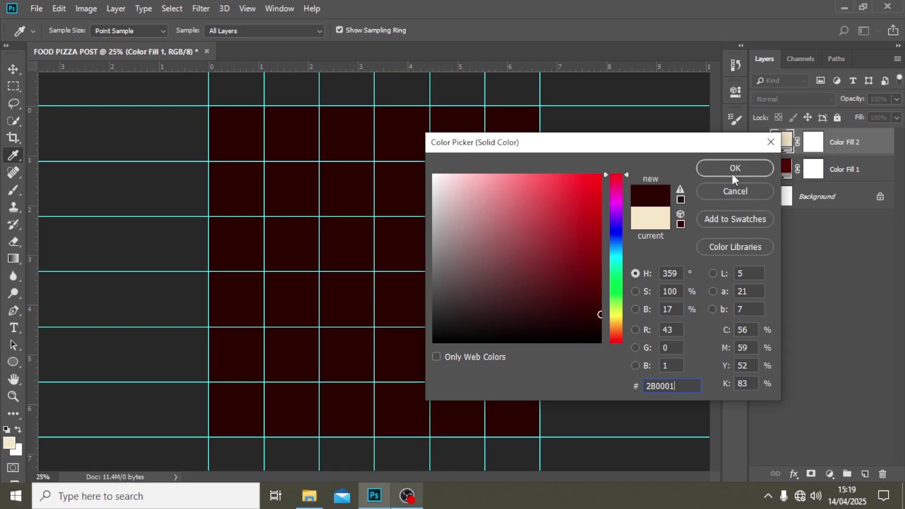
left_click(752, 7)
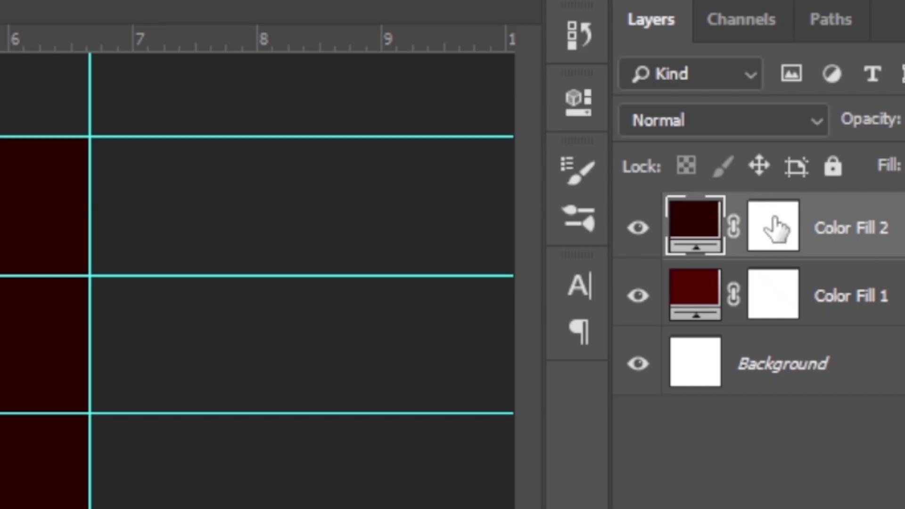
left_click(776, 228)
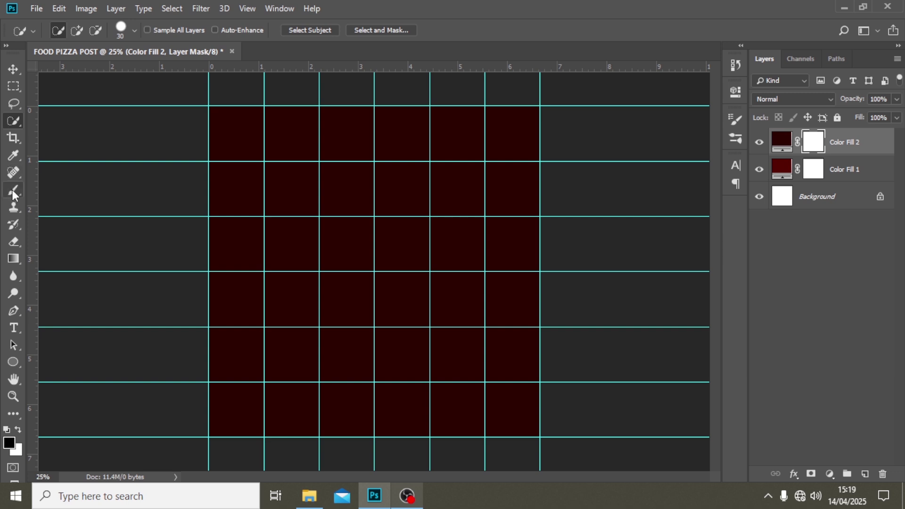
Paint the centre of Color Fill 2's mask with a large soft brush to reveal the red.
left_click(13, 191)
left_click(59, 31)
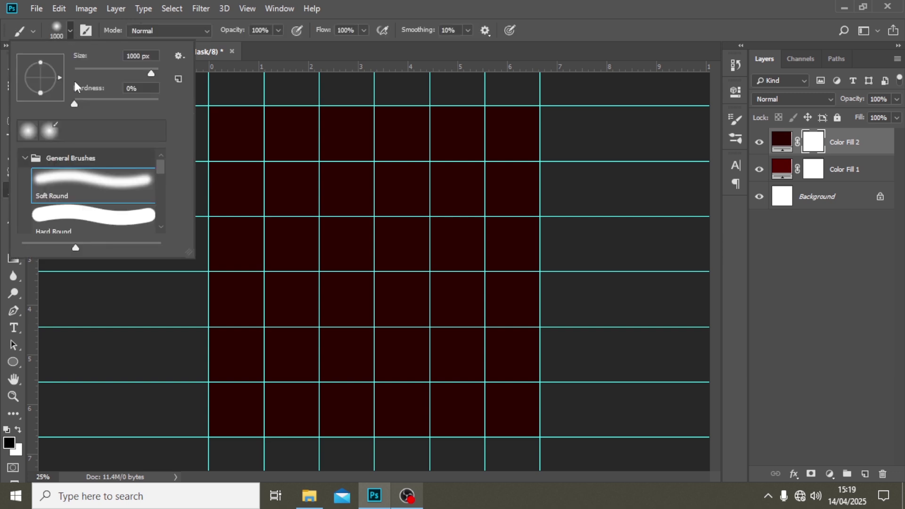
left_click(363, 5)
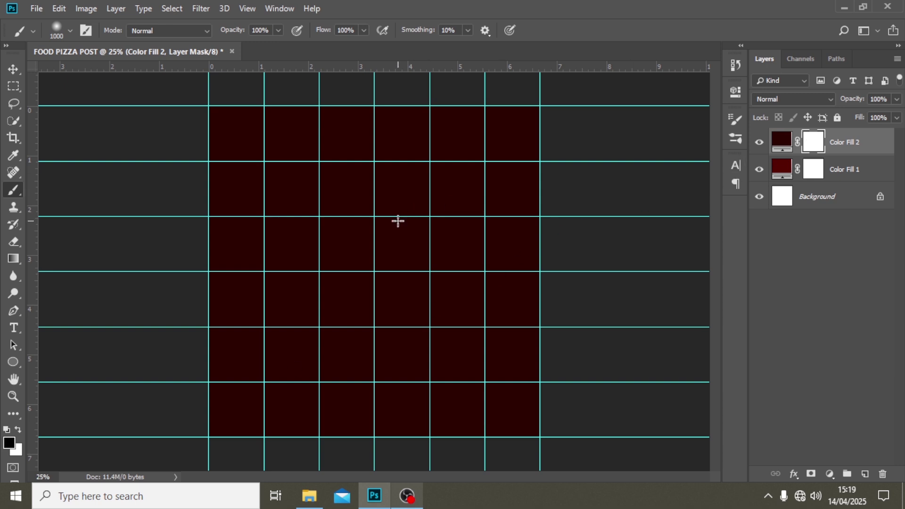
key("bracketright")
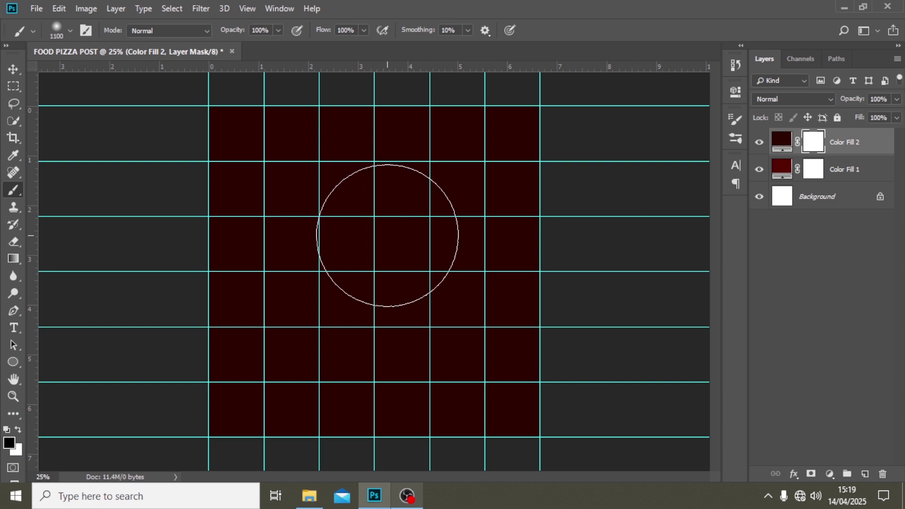
key("bracketright")
key("bracketright")
key("bracketright")
key("bracketright")
key("bracketright")
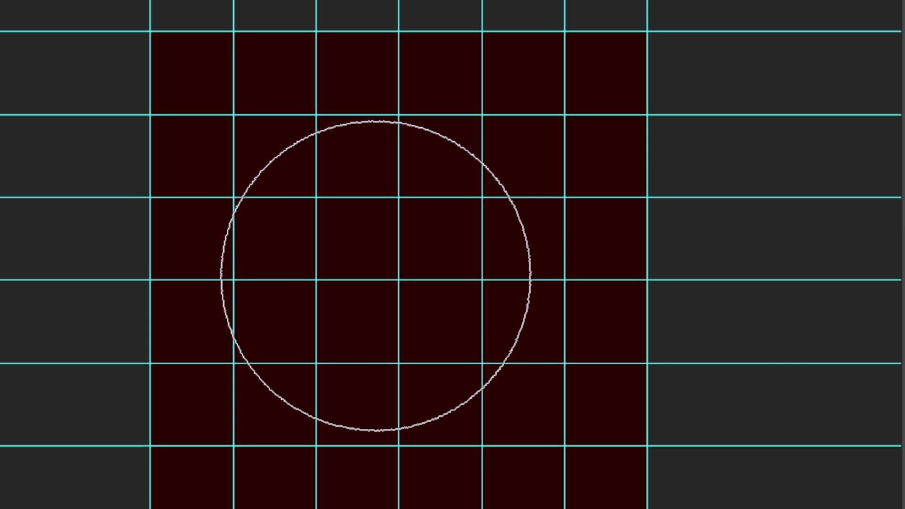
left_click(360, 266)
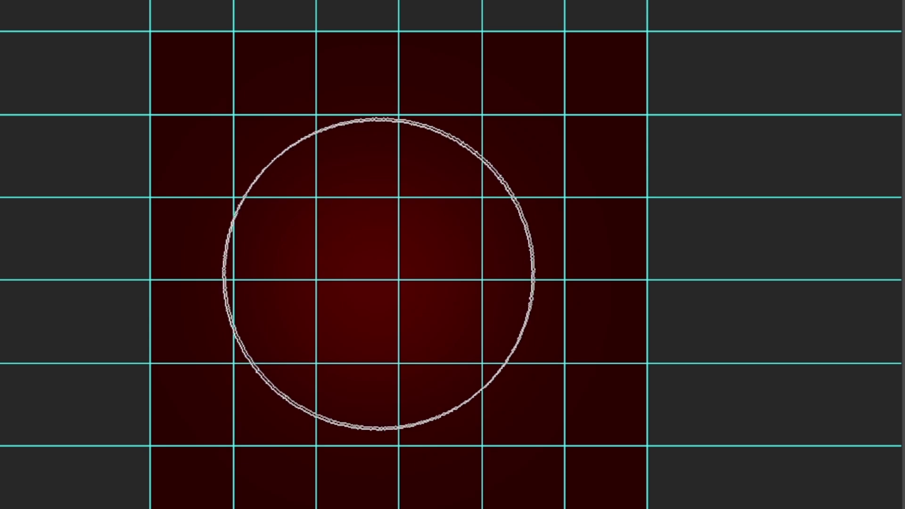
left_click(391, 270)
key("bracketleft")
key("bracketleft")
key("bracketleft")
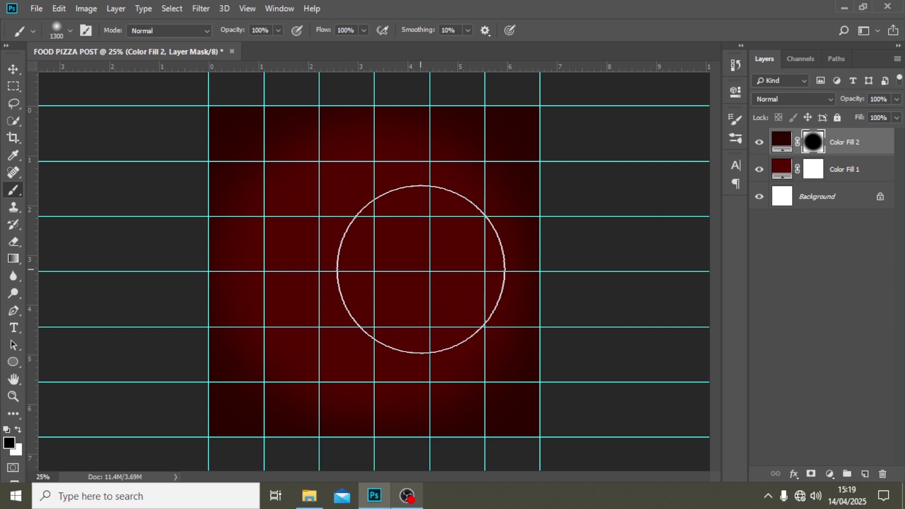
Hide the guides and toggle Color Fill 2 on and off to compare the vignette.
key("ctrl+semicolon")
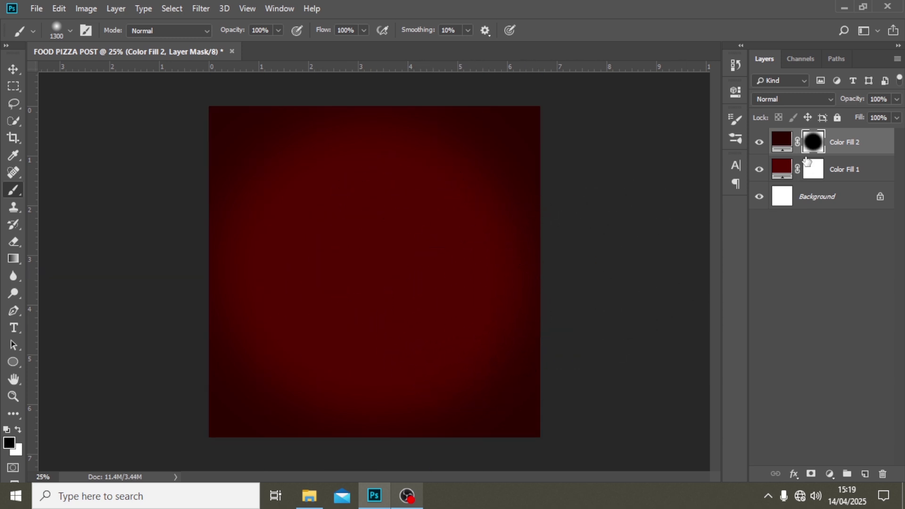
left_click(759, 142)
left_click(759, 142)
left_click(759, 143)
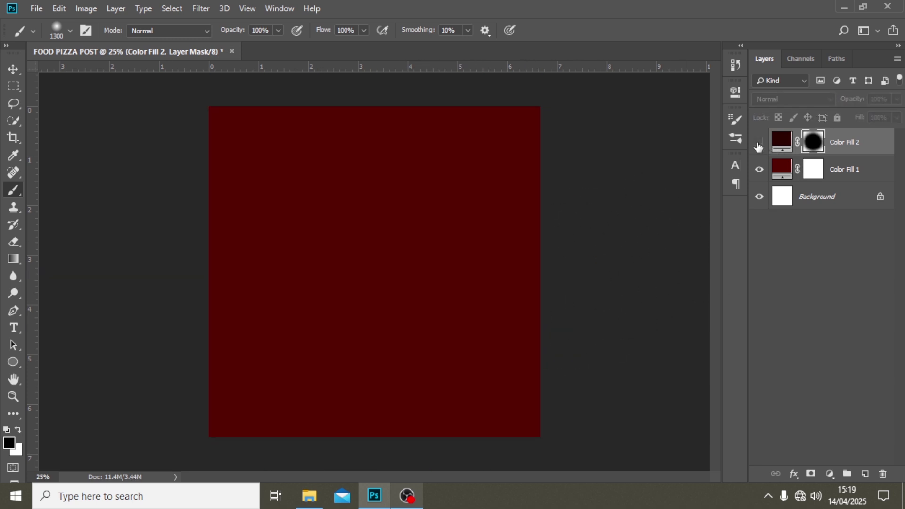
left_click(759, 143)
left_click(759, 142)
left_click(759, 142)
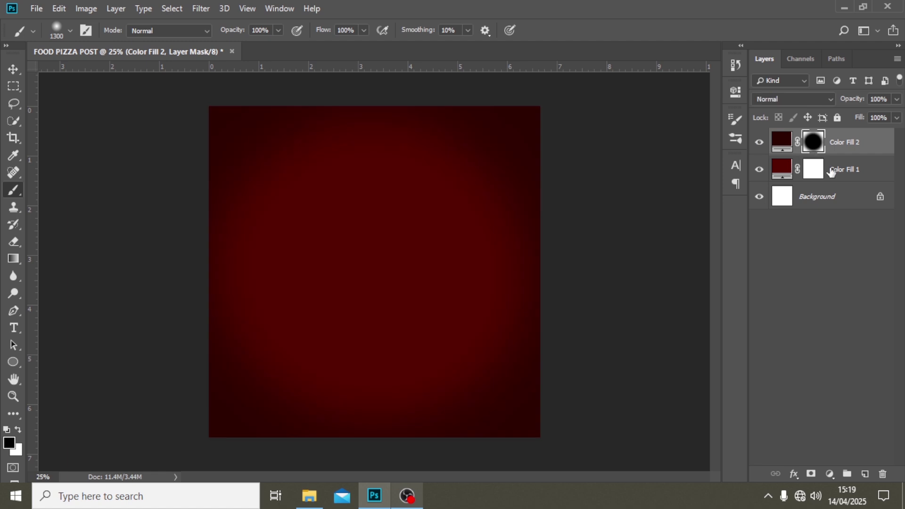
Group both colour fill layers and name the group 'BG'.
left_click(837, 171, "shift")
key("ctrl+g")
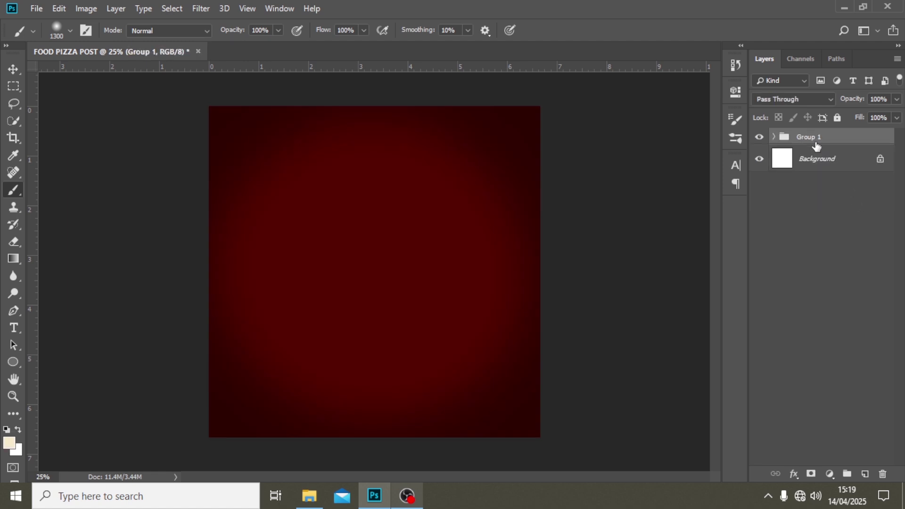
double_click(812, 136)
type("bG")
key("Return")
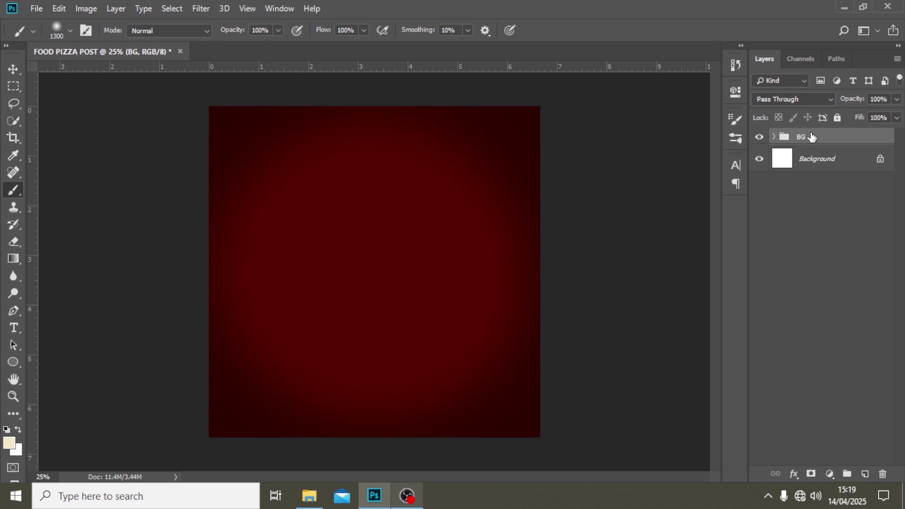
Drag the 'pngegg (9) copy' pizza image from File Explorer onto the canvas and commit it.
left_click(310, 496)
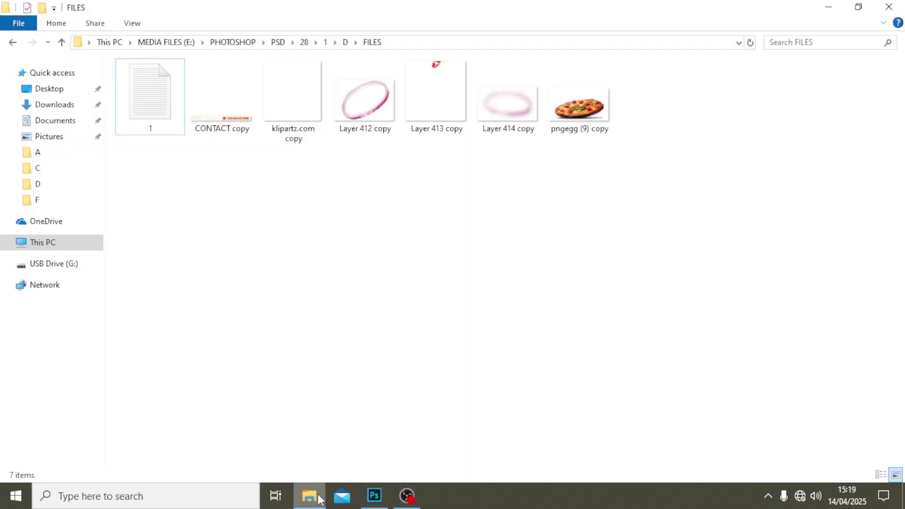
left_click(597, 87)
left_click_drag(385, 473, 412, 345)
key("Return")
key("b")
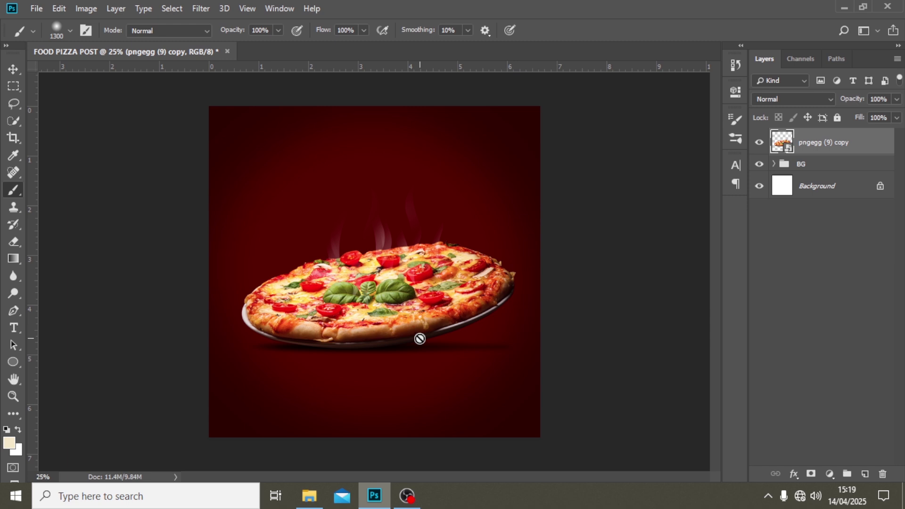
Start a text layer and paste the word KING copied from the Notepad word list.
key("t")
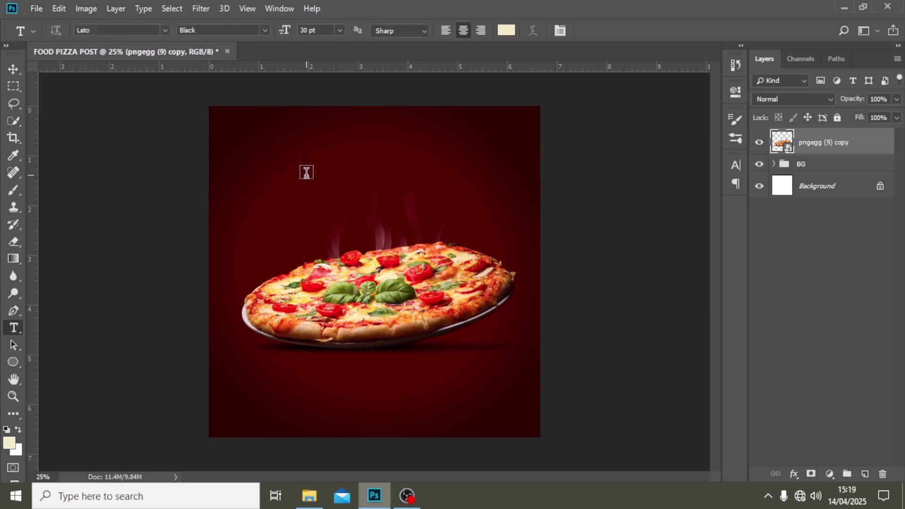
left_click(306, 171)
left_click(309, 496)
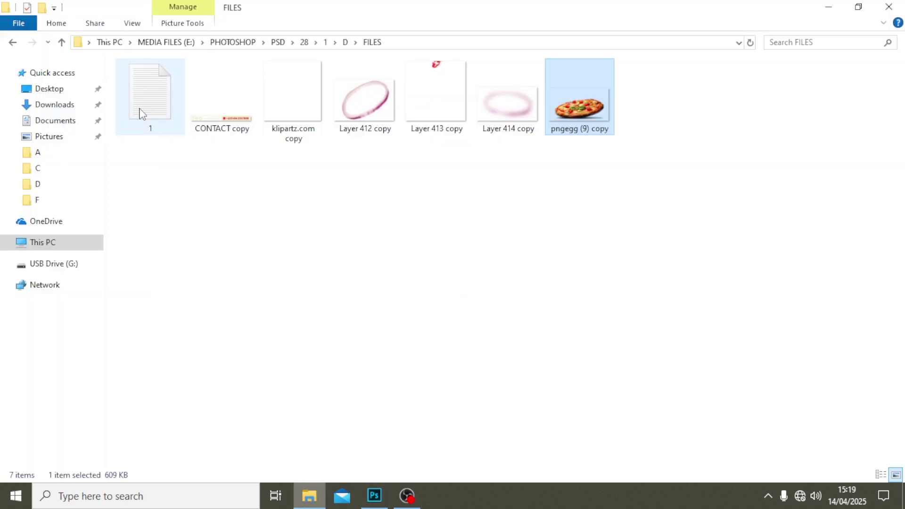
double_click(149, 111)
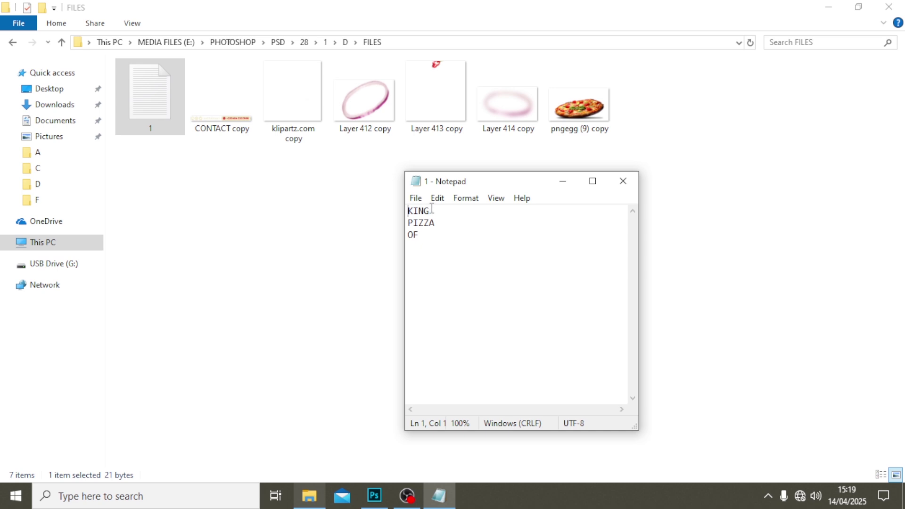
left_click_drag(432, 208, 409, 210)
key("ctrl+c")
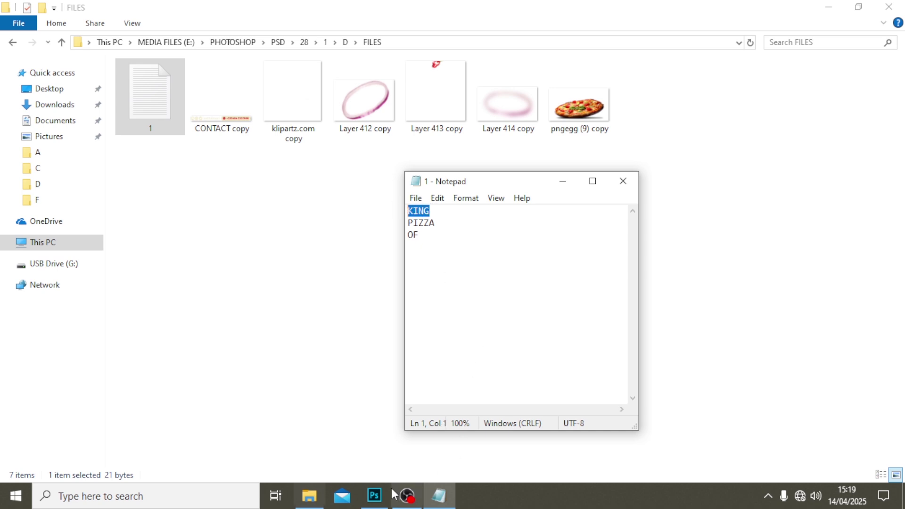
left_click(374, 496)
key("ctrl+v")
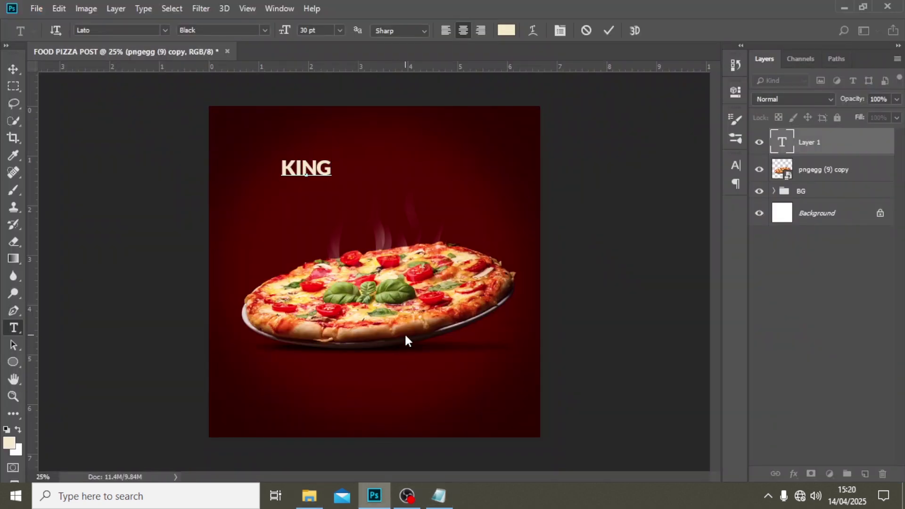
Set KING in Jungle Adventurer Regular at 140 pt in the Character panel.
left_click(814, 147)
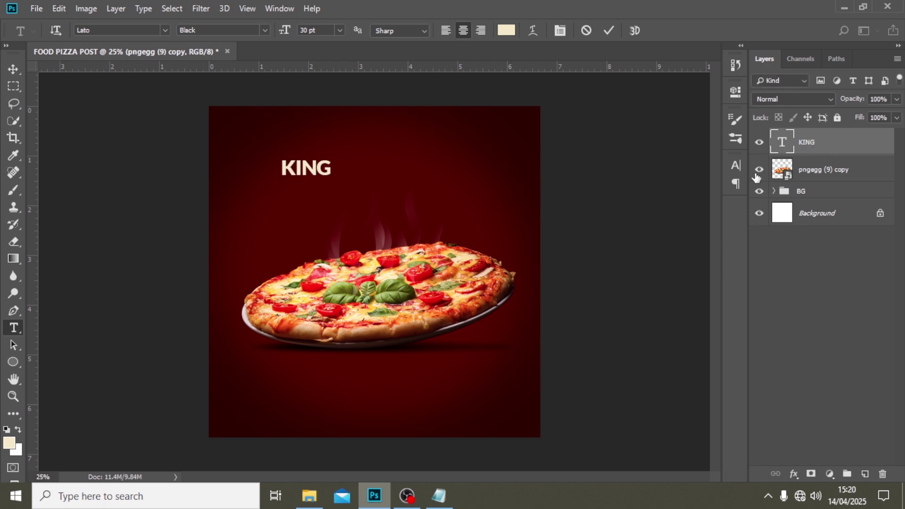
left_click(735, 169)
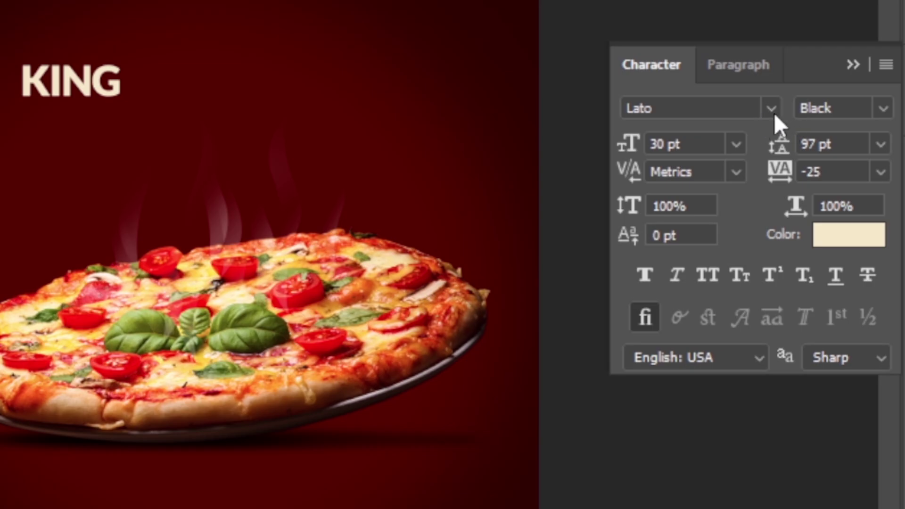
left_click(774, 112)
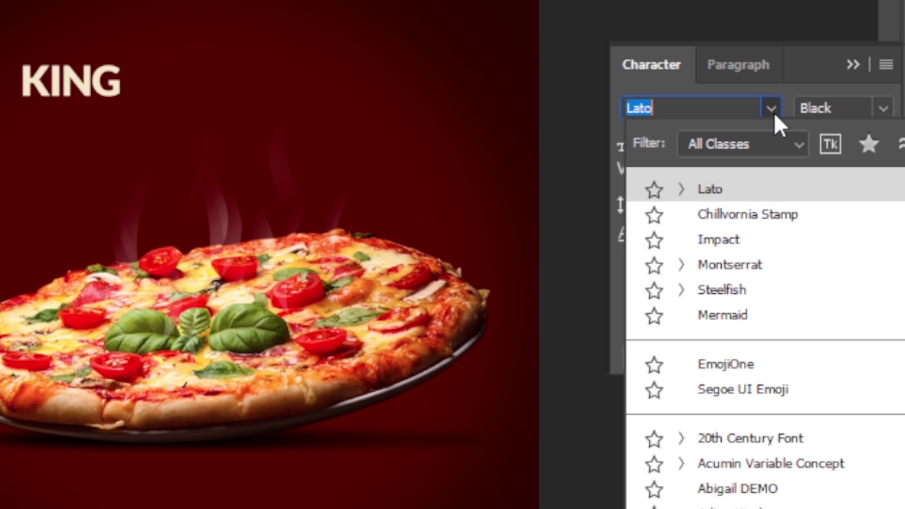
type("J")
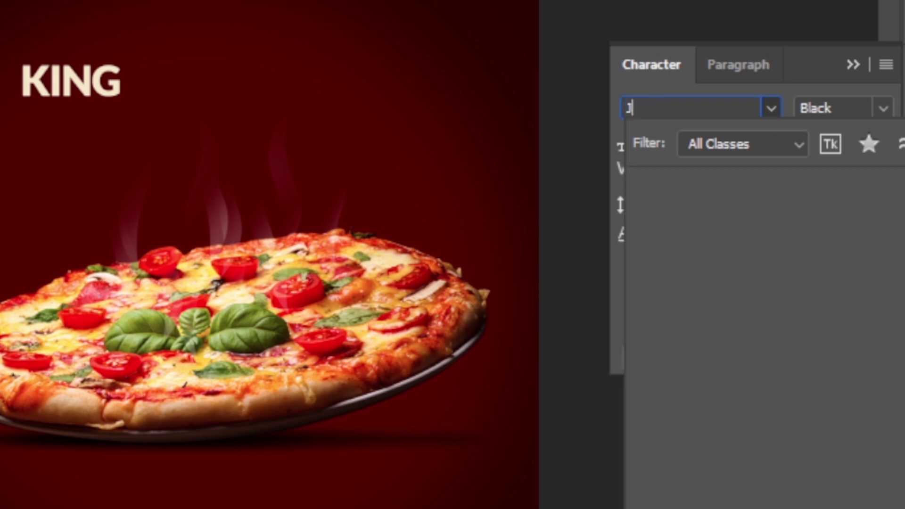
type("UNGL;")
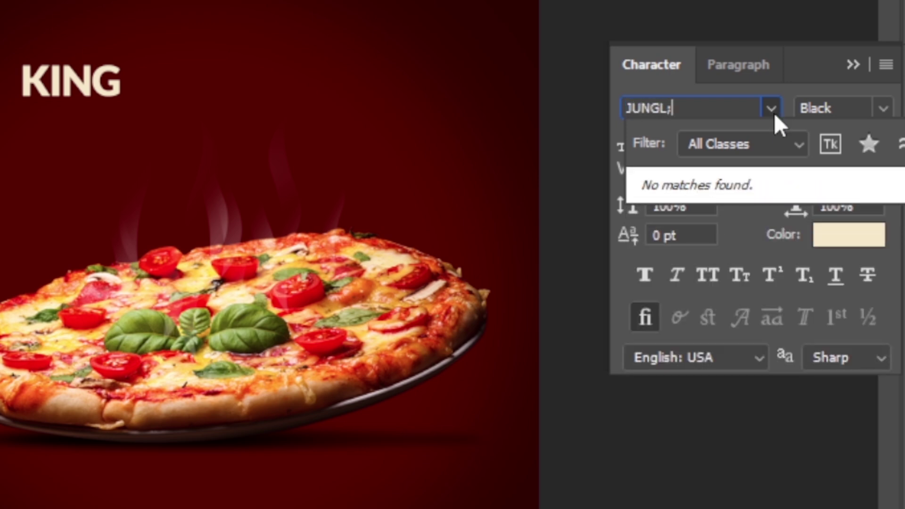
key("BackSpace")
left_click(739, 185)
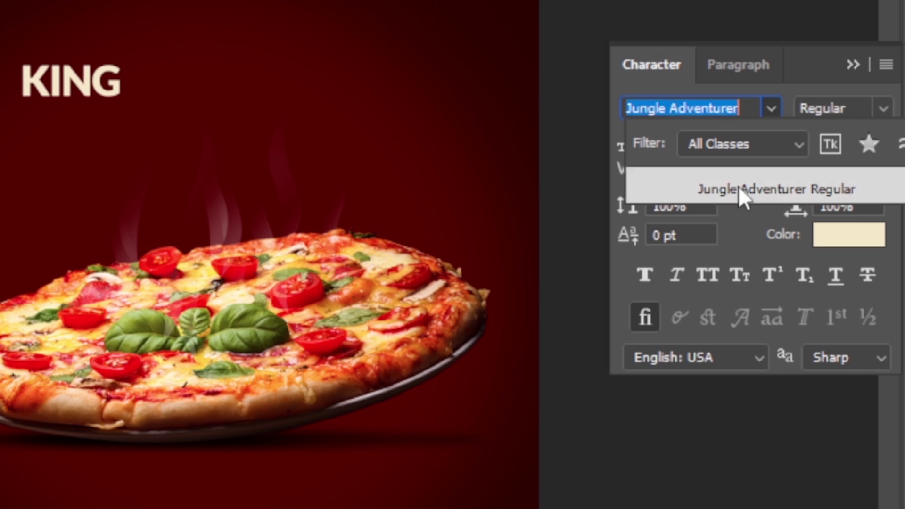
left_click(738, 186)
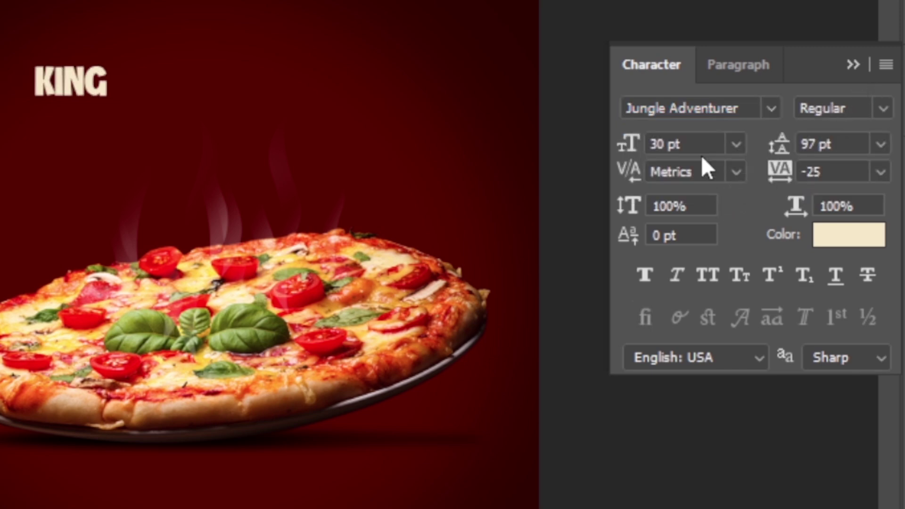
left_click(697, 147)
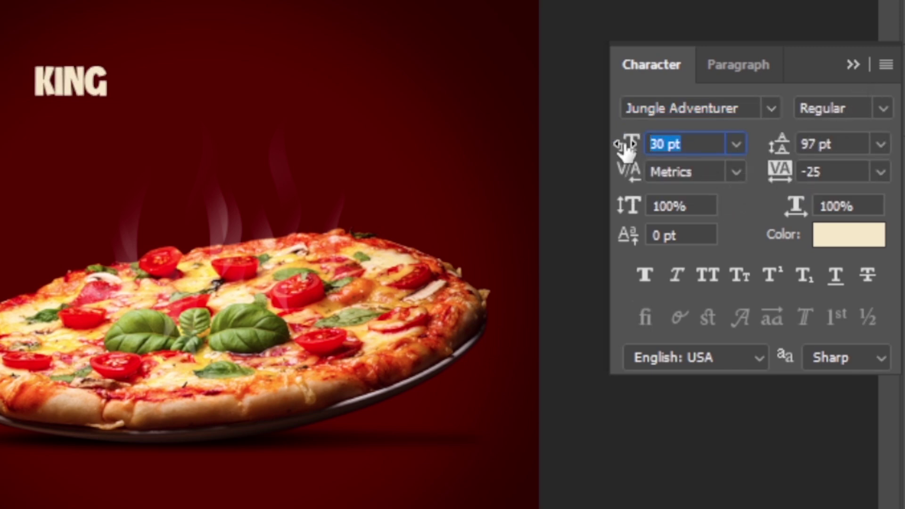
type("140")
key("Return")
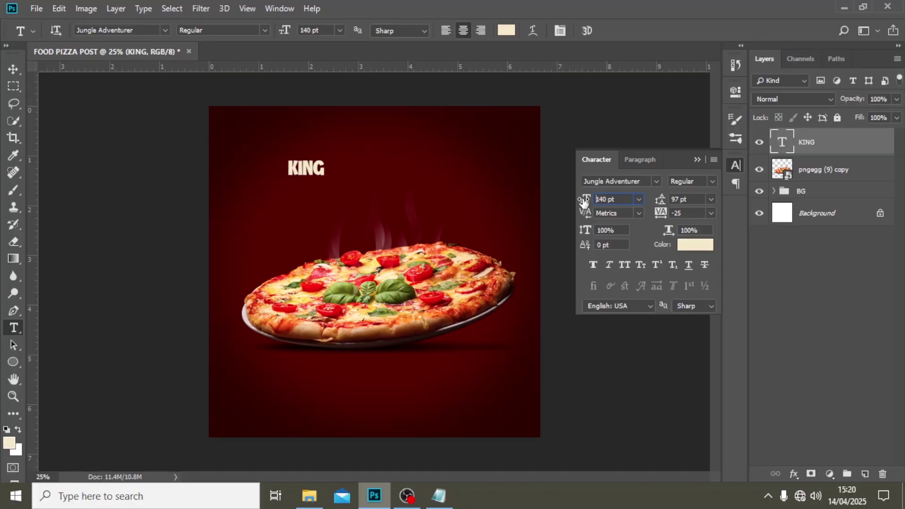
Move KING to the top centre above the pizza with guides shown, nudging it slightly down.
key("b")
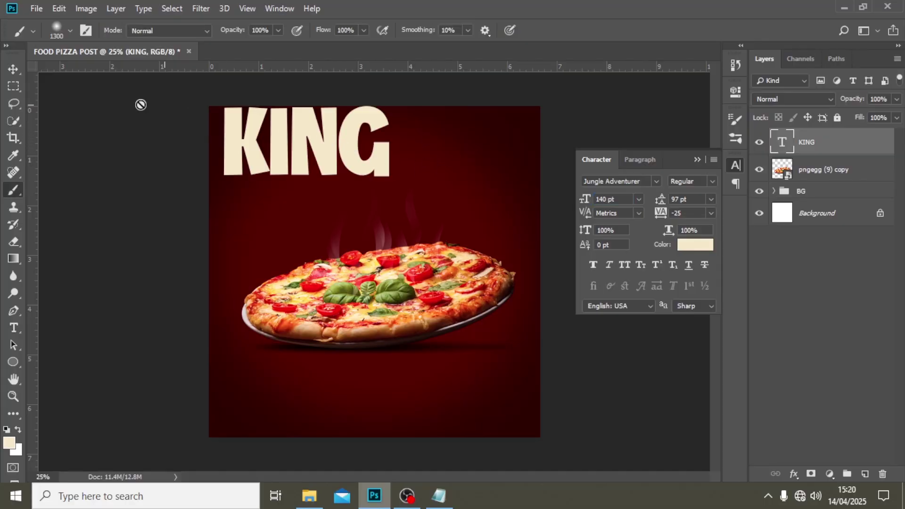
left_click(13, 69)
mouse_move(320, 164)
left_mouse_down()
mouse_move(378, 176)
mouse_move(381, 186)
mouse_move(377, 178)
left_mouse_up()
key("ctrl+semicolon")
key("ctrl+t")
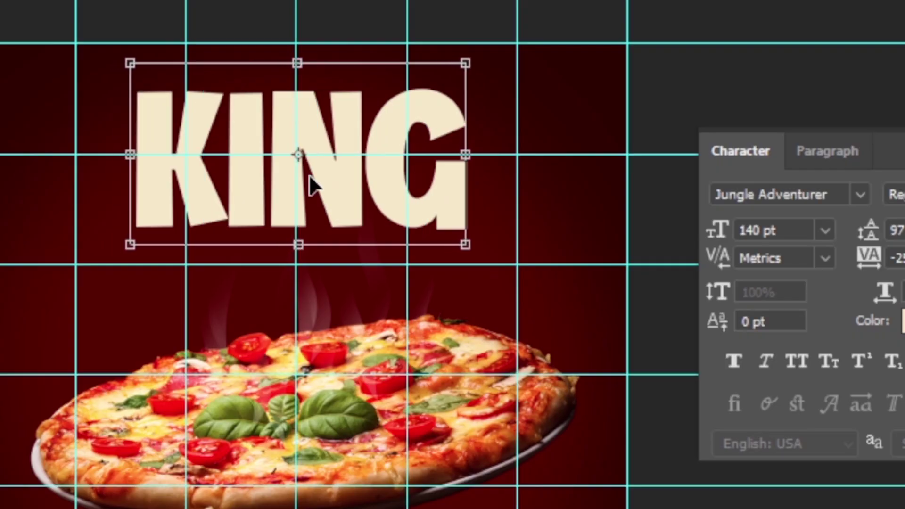
key("Return")
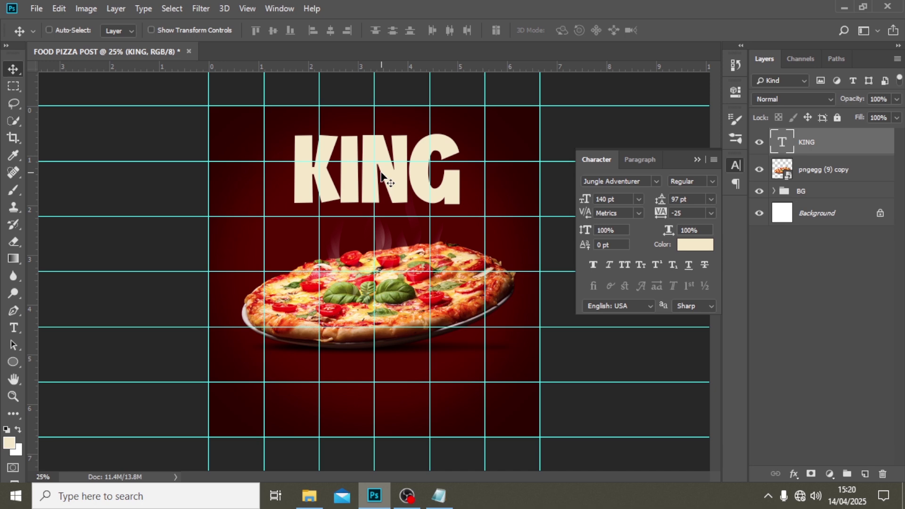
key("shift+Down")
key("shift+Down")
key("shift+Down")
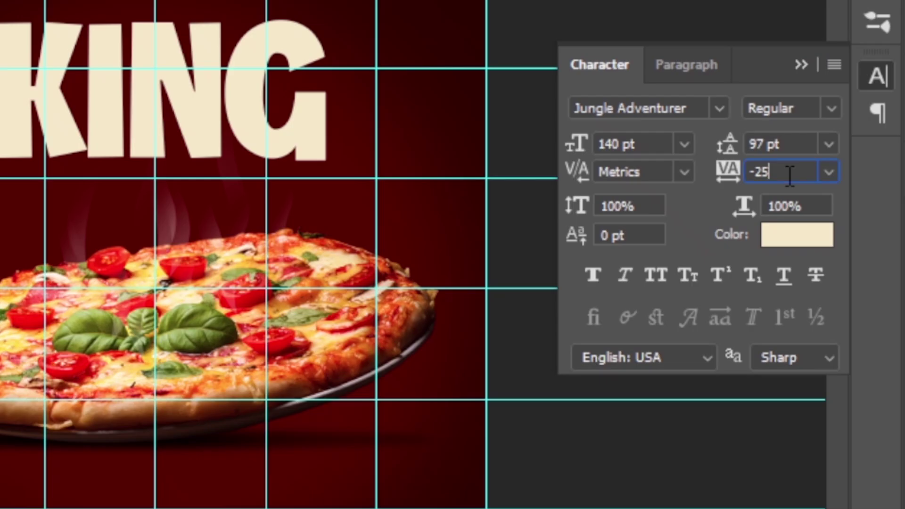
Tighten KING's letter tracking to -25 and colour it cream F1EBC7.
double_click(681, 213)
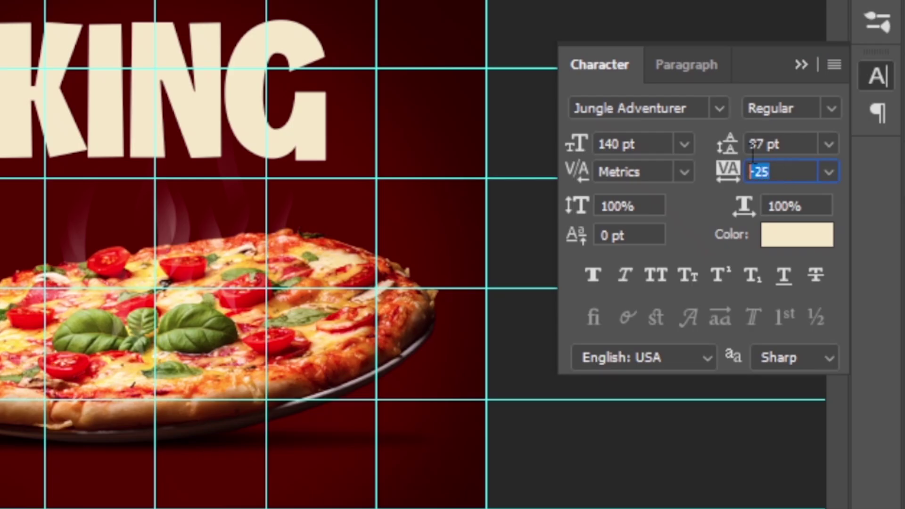
type("25")
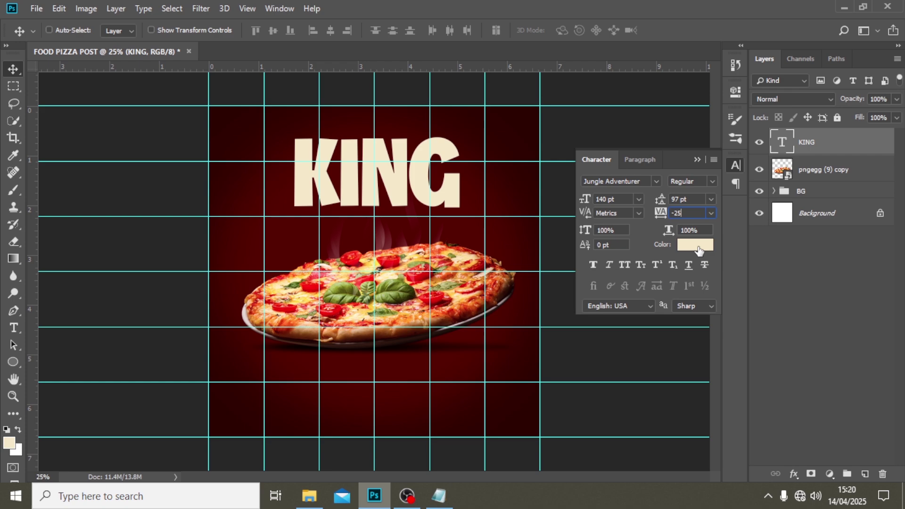
left_click(804, 246)
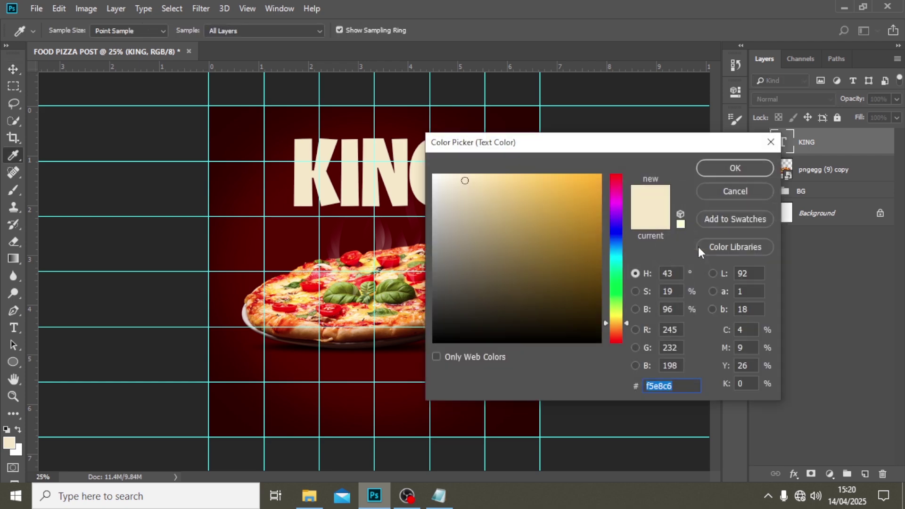
type("F1")
type("EB")
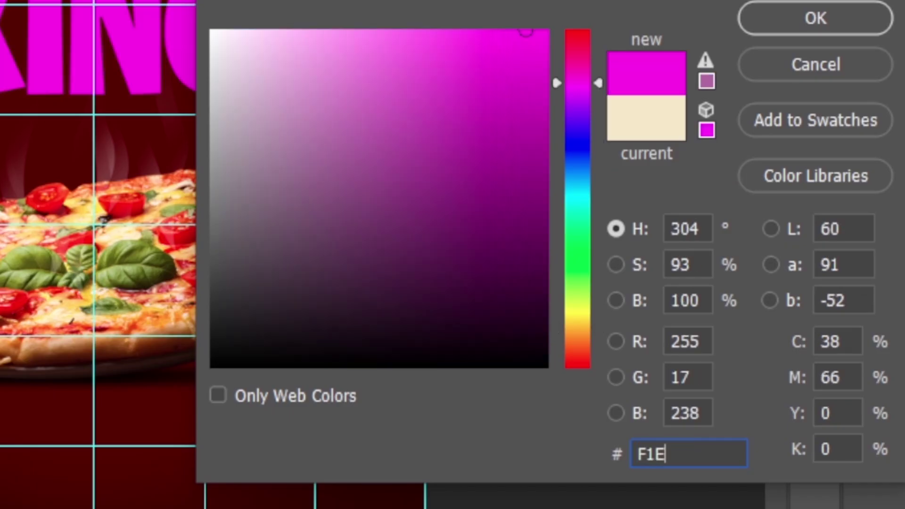
type("C7")
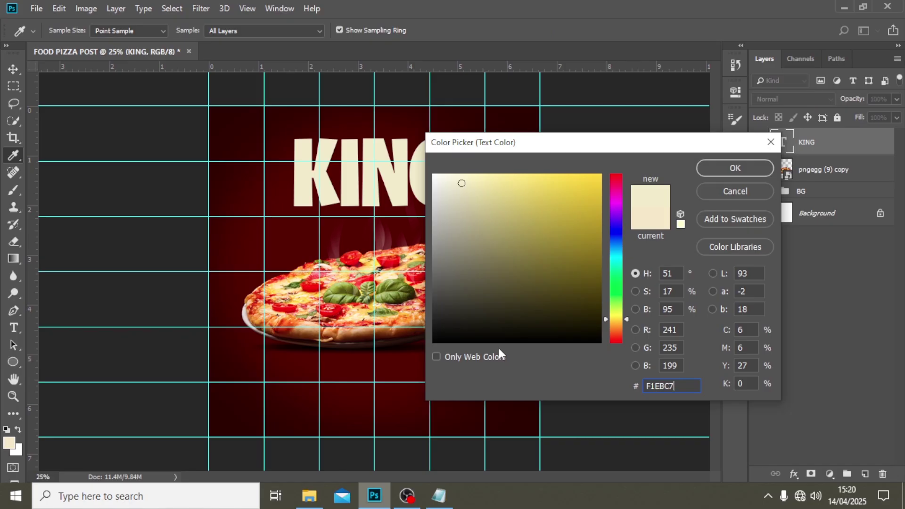
left_click(753, 171)
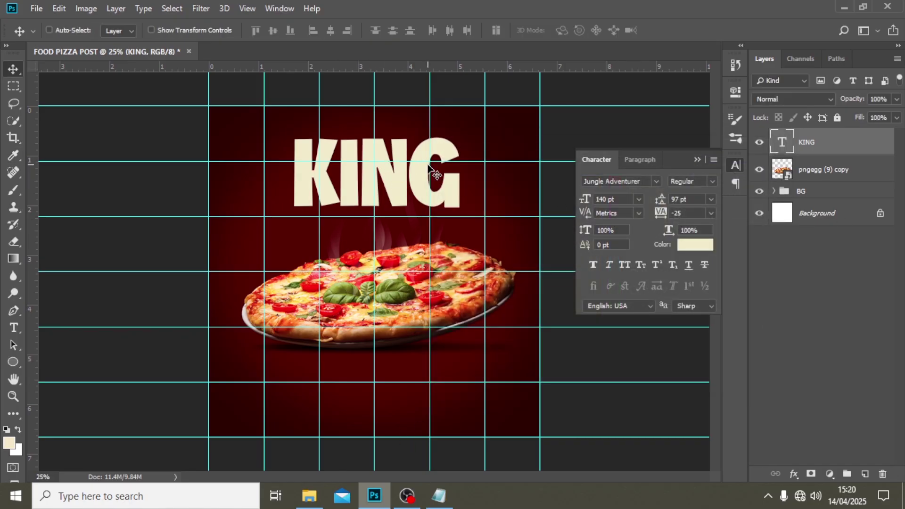
Duplicate the KING text layer and position the copy as a second line beneath it.
key("ctrl+j")
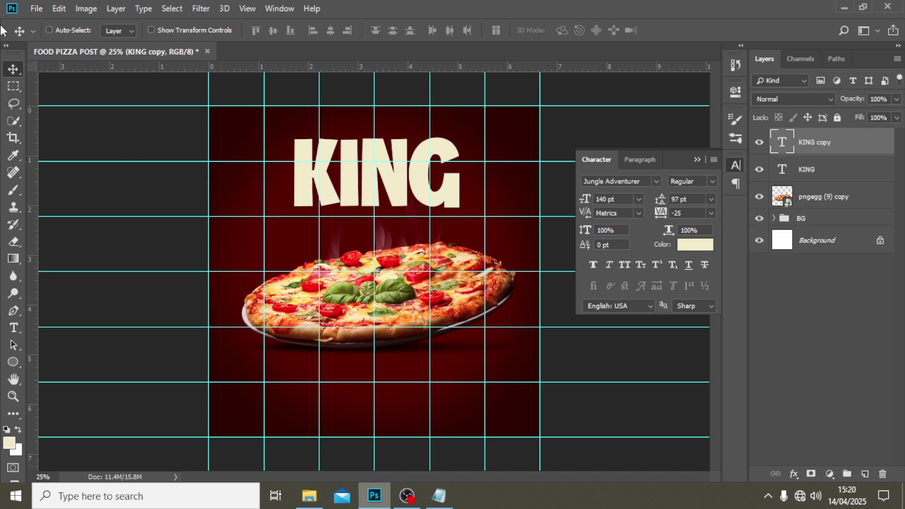
left_click_drag(413, 174, 399, 219)
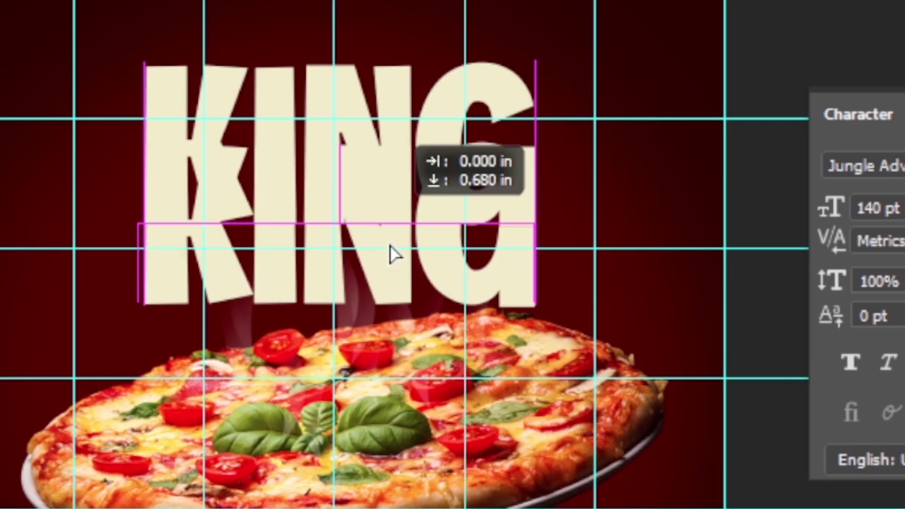
left_click_drag(394, 254, 410, 329)
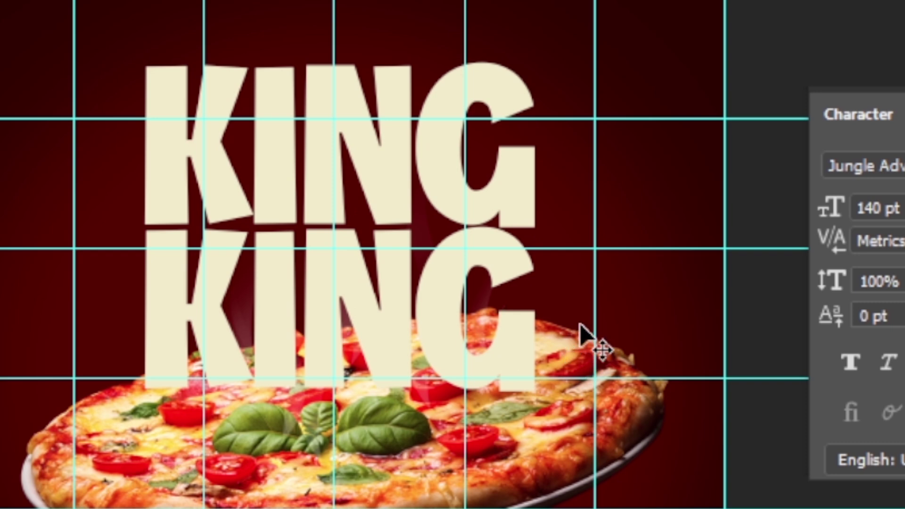
key("Down")
key("Down")
key("Down")
key("Down")
key("Down")
key("Down")
key("Down")
key("Down")
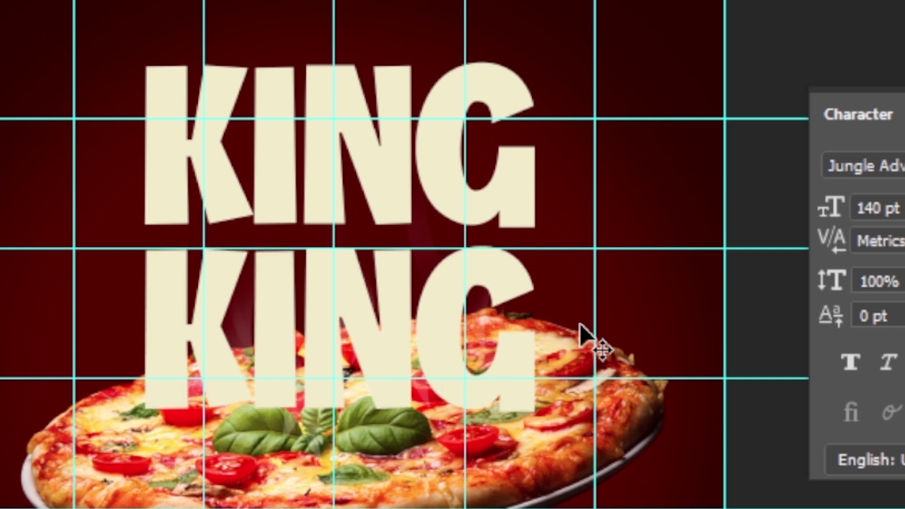
key("Up")
key("Up")
key("Up")
key("Up")
key("Up")
key("Up")
key("Up")
key("Up")
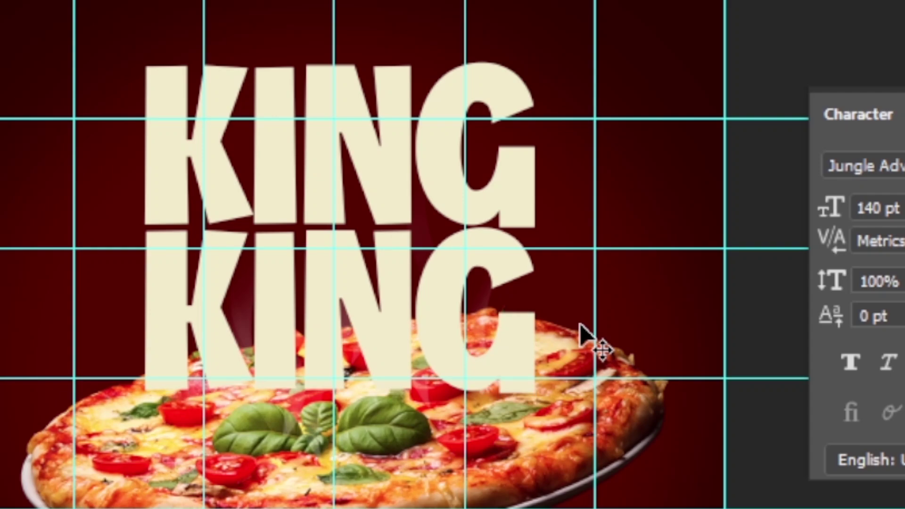
key("Down")
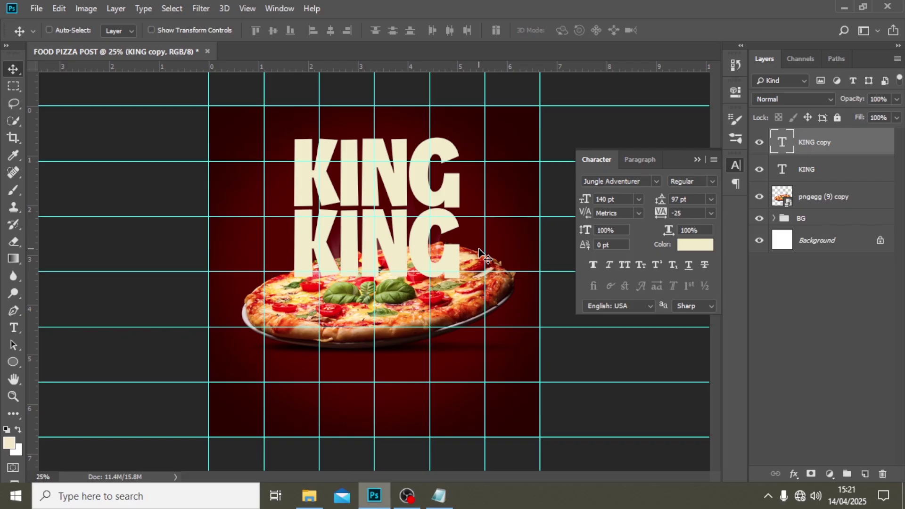
Replace the copy's text with PIZZA copied from the notes, then hide the guides.
left_click(439, 495)
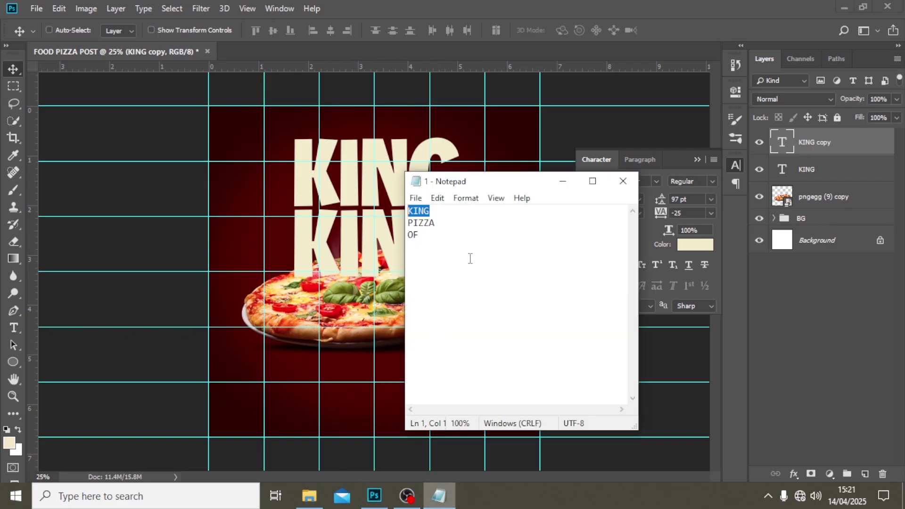
left_click_drag(445, 220, 382, 220)
key("ctrl+c")
left_click(606, 6)
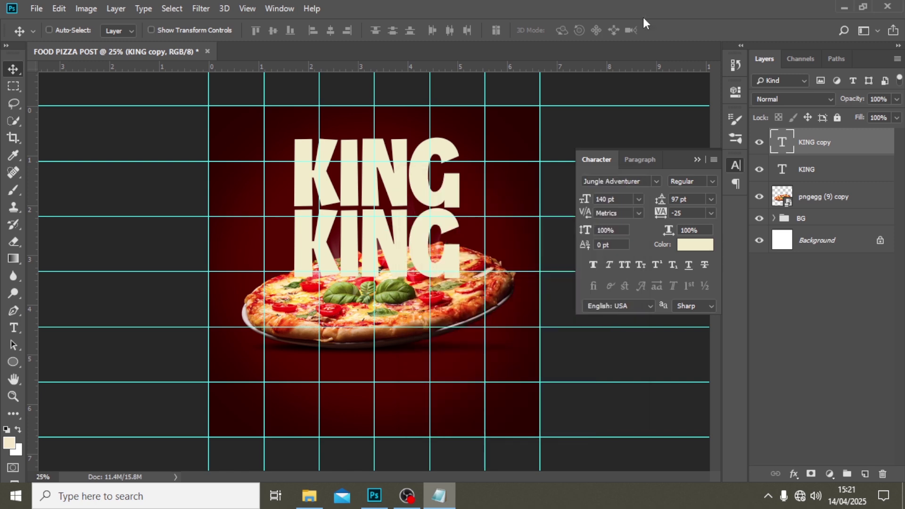
double_click(783, 138)
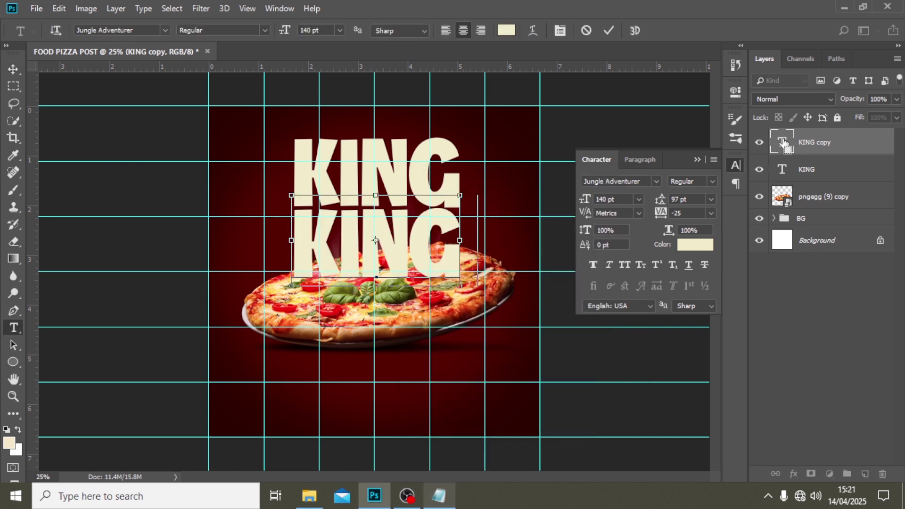
key("ctrl+v")
key("ctrl+Return")
key("v")
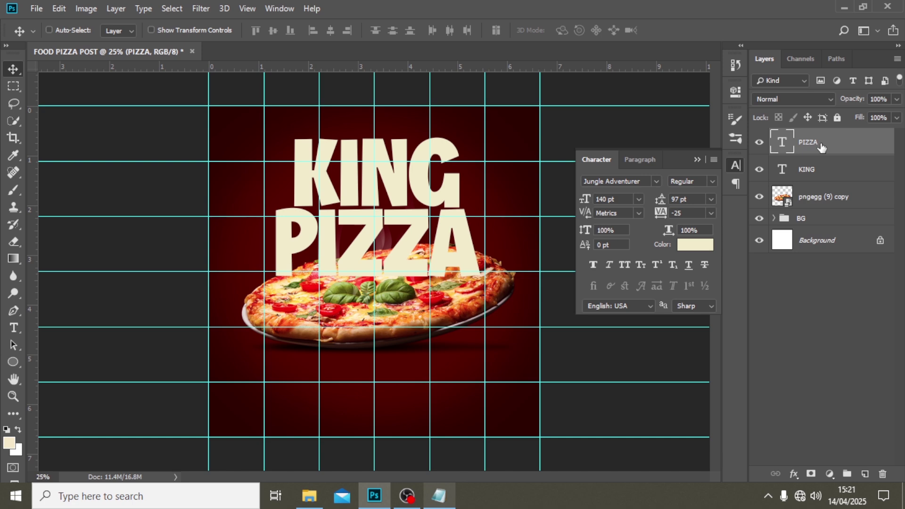
key("ctrl+semicolon")
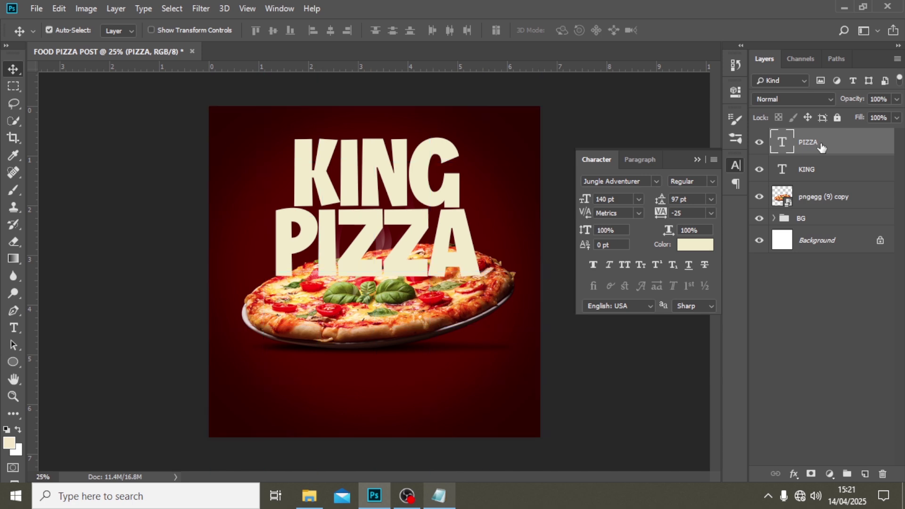
Move the KING and PIZZA text layers below the pizza image.
left_click(826, 175, "ctrl")
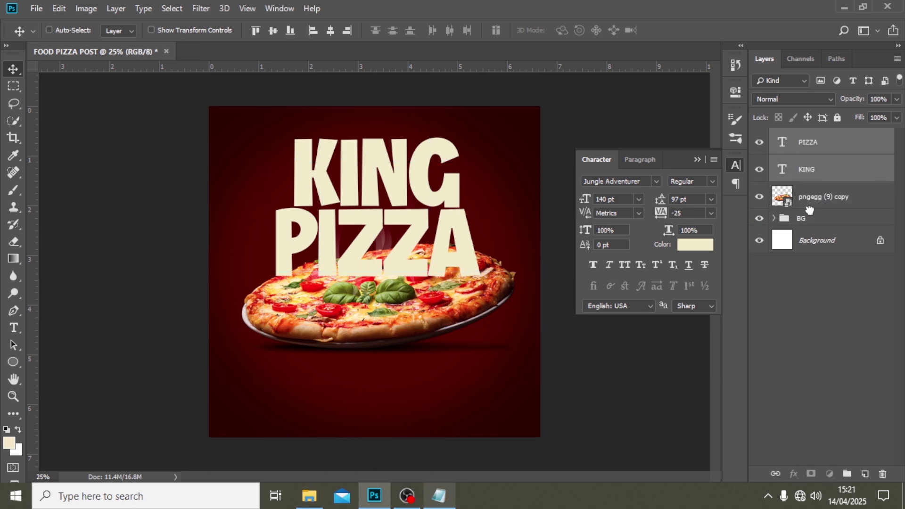
key("ctrl+bracketleft")
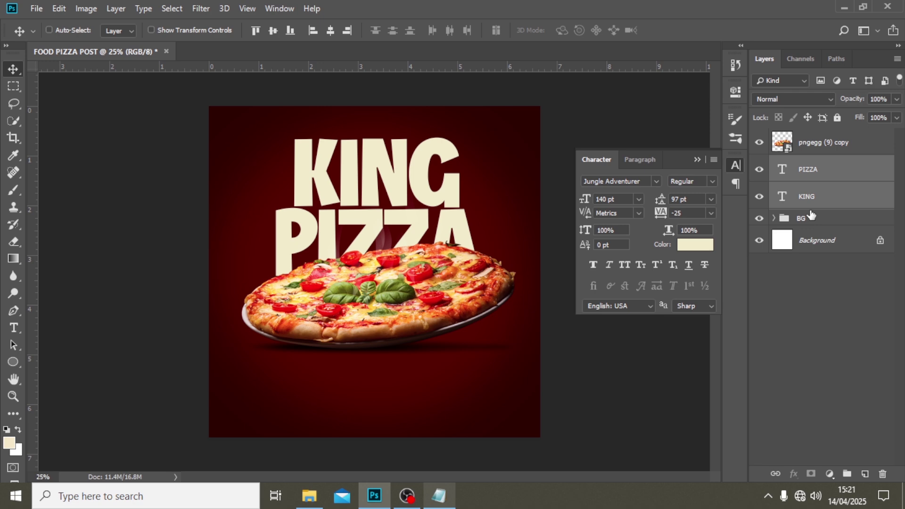
key("ctrl+t")
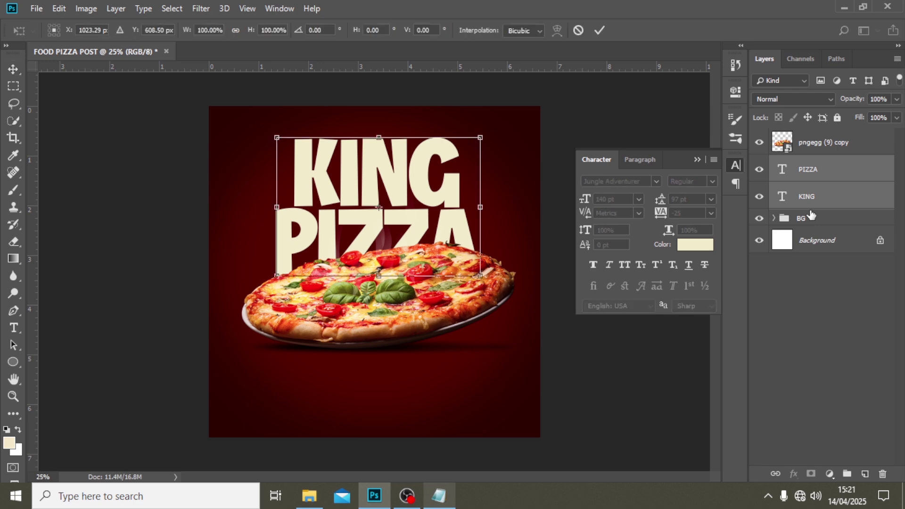
key("ctrl+semicolon")
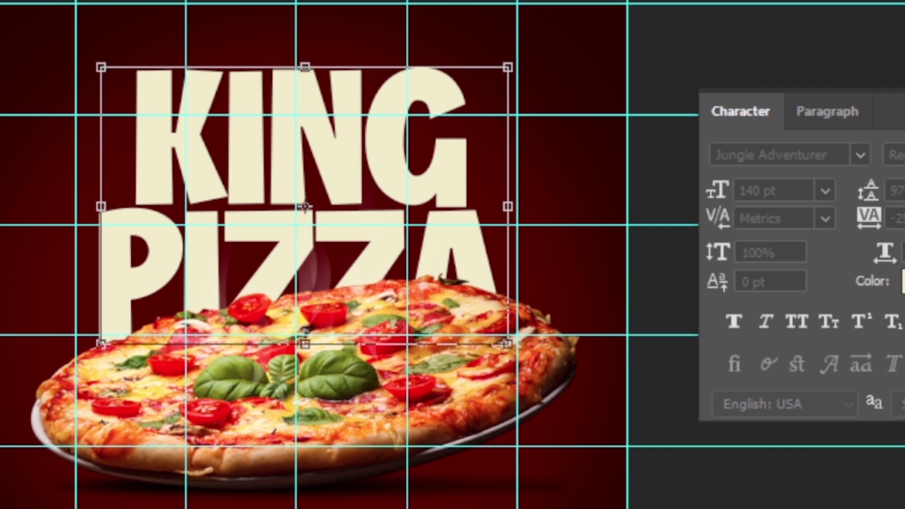
key("Return")
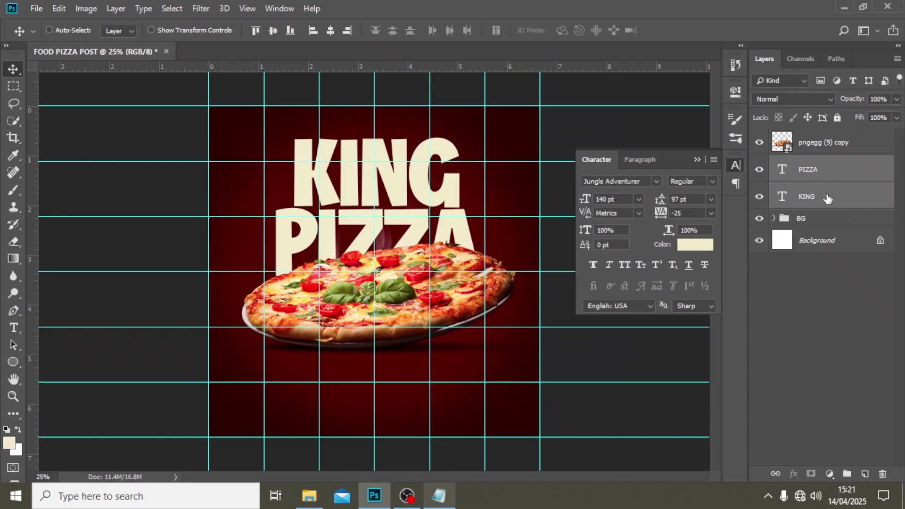
Rescale the KING text on its own.
left_click(828, 198)
key("ctrl+t")
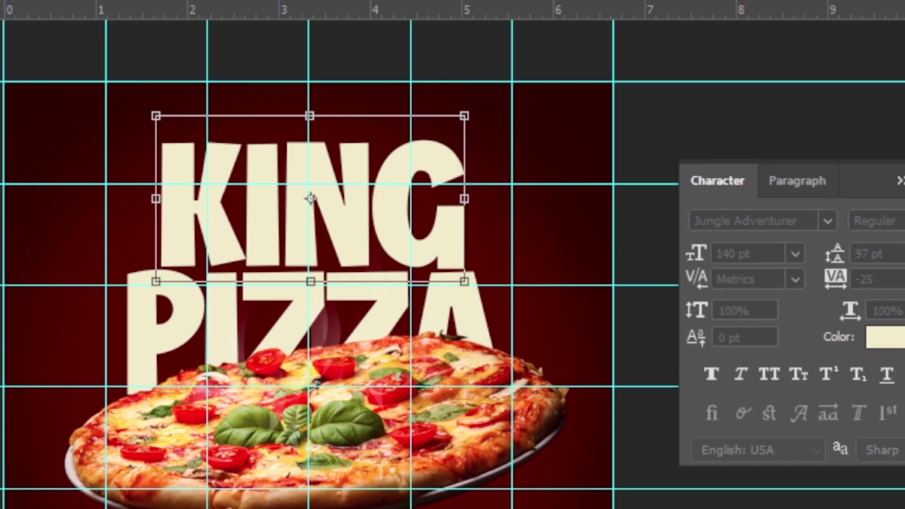
key("ctrl+plus")
scroll(384, 268, "up", 3)
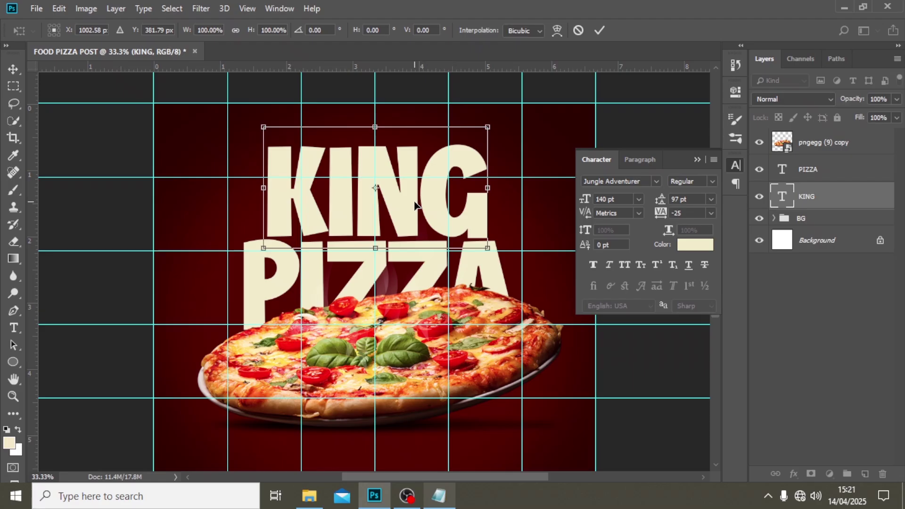
key("Return")
Rescale PIZZA, then adjust KING and PIZZA together as one headline.
left_click(844, 174)
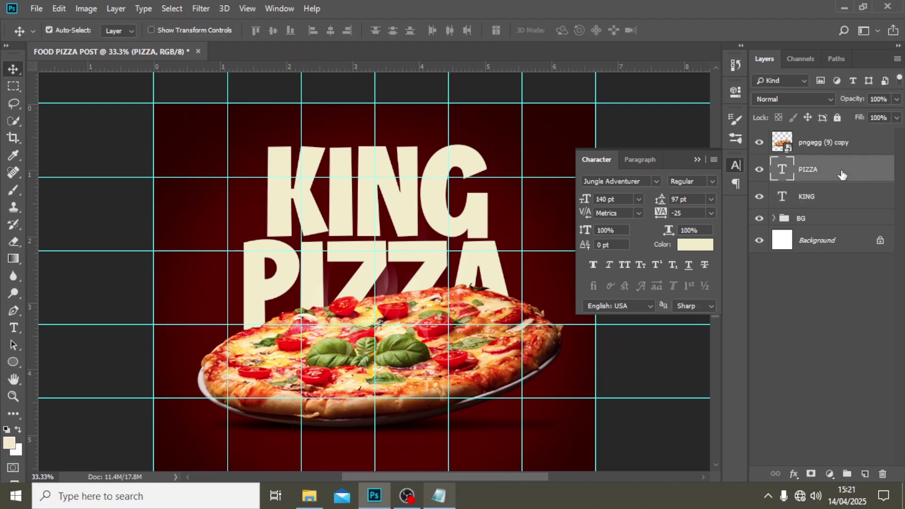
key("ctrl+t")
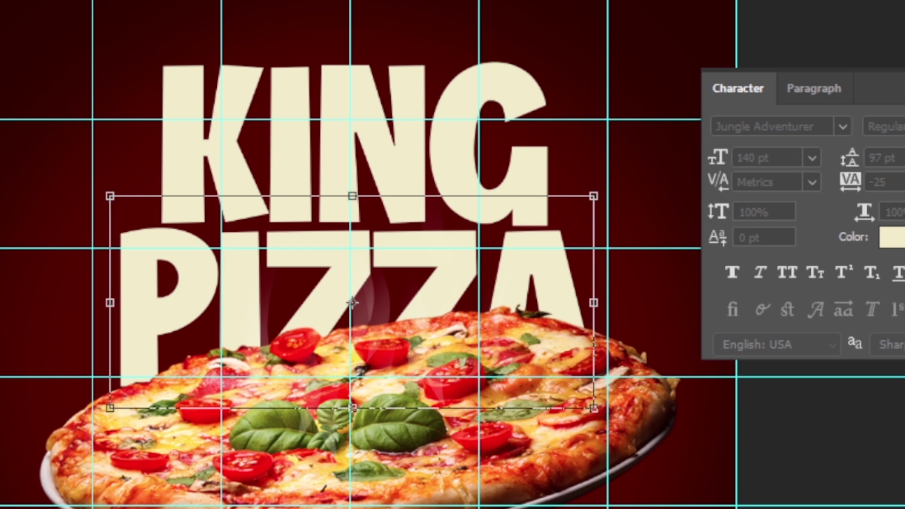
key("Return")
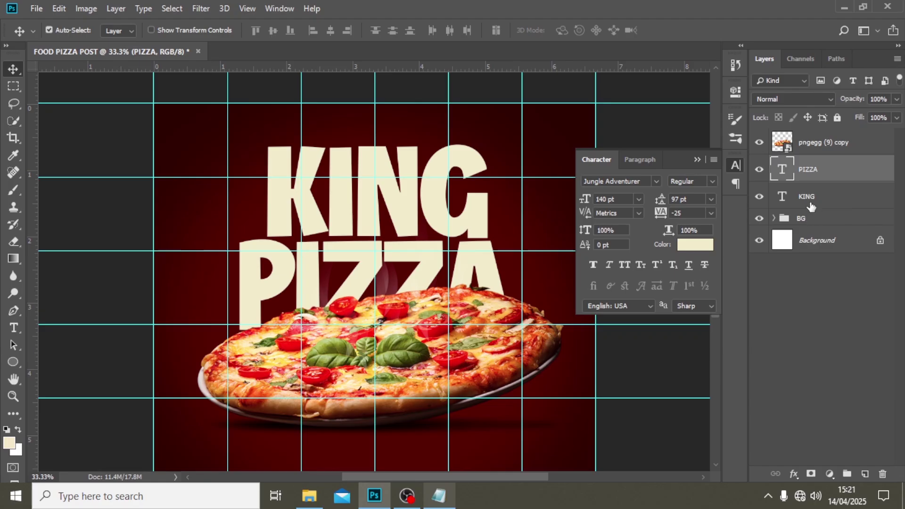
left_click(811, 207, "shift")
key("ctrl+t")
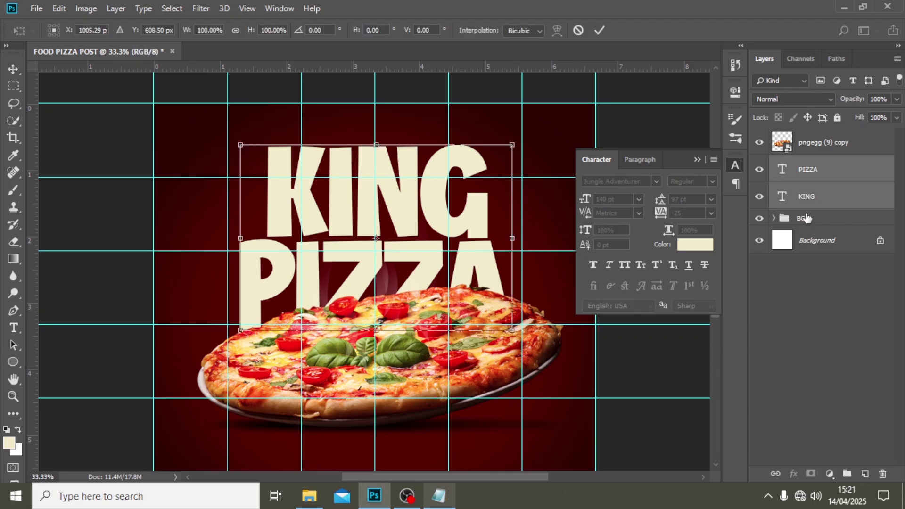
key("Return")
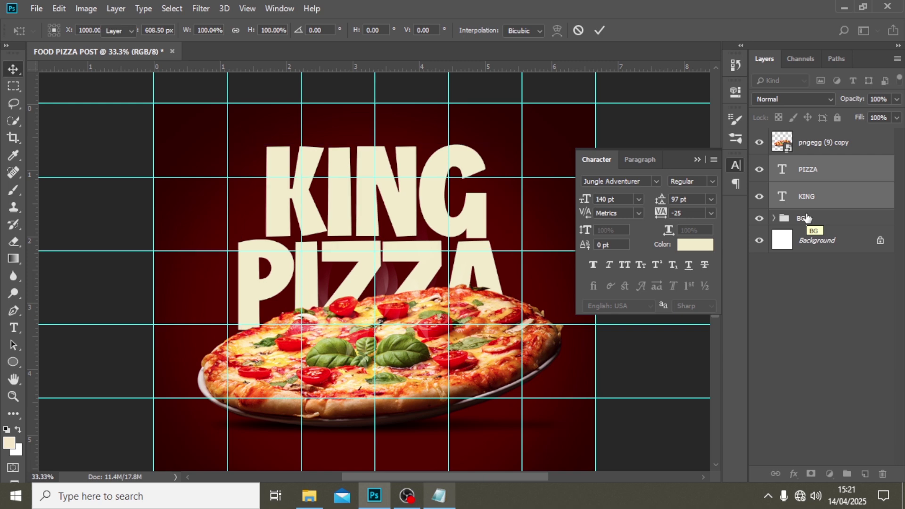
Group KING and PIZZA as 'KING OPIZZA', expand the group and select PIZZA.
key("ctrl+g")
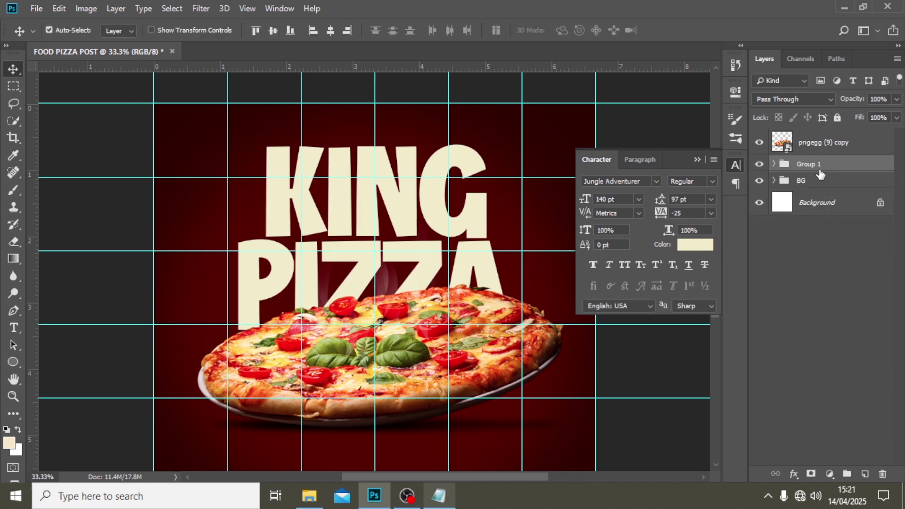
double_click(814, 165)
type("KI")
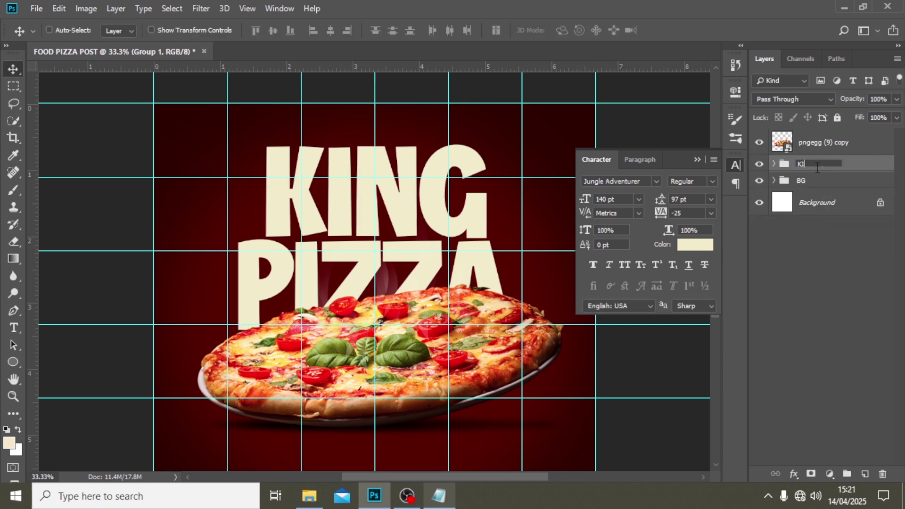
type("NG OPIZZA")
key("Return")
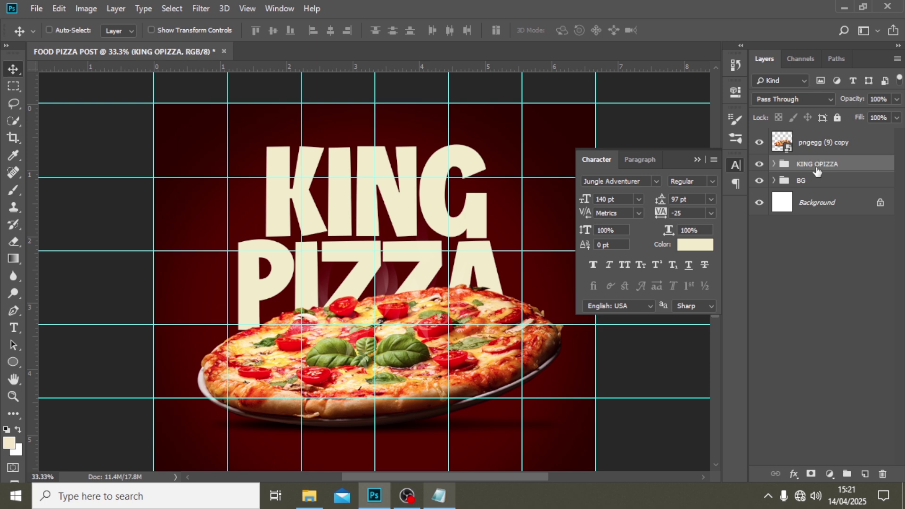
left_click(775, 164)
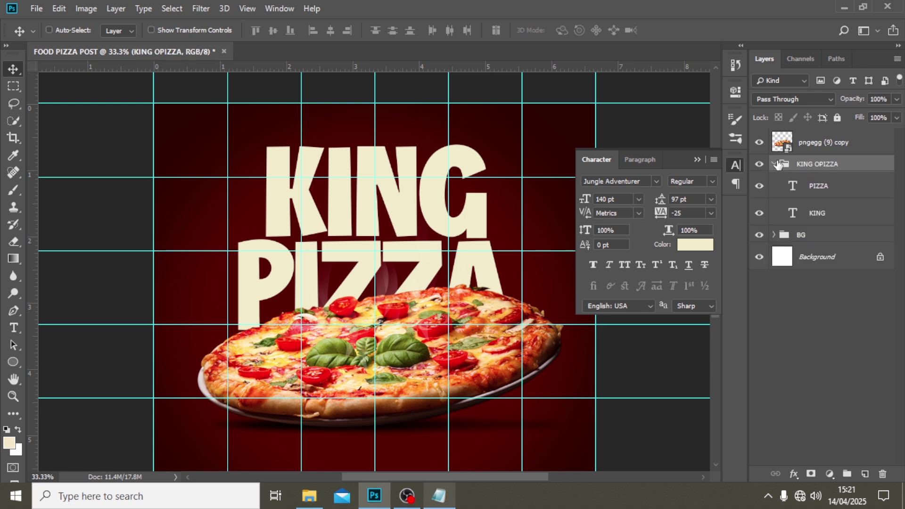
left_click(826, 187)
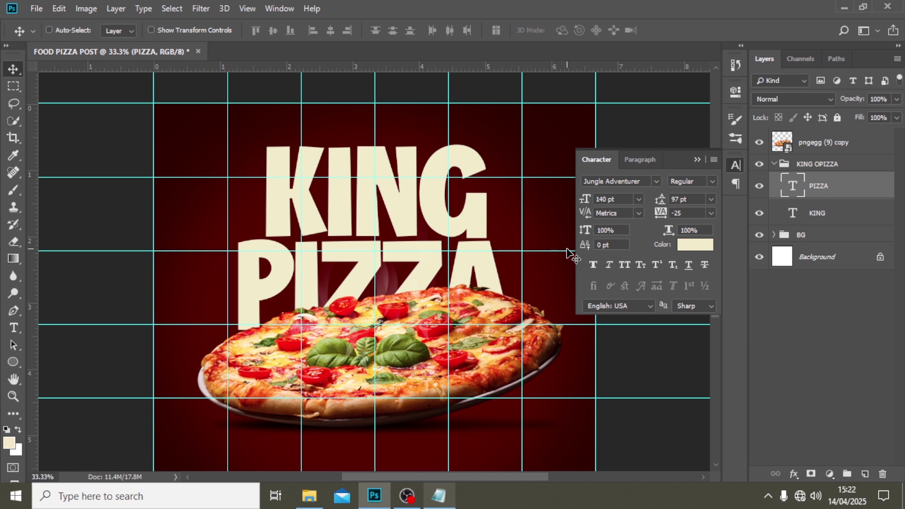
Add a new OF text line and move it up near KING.
key("t")
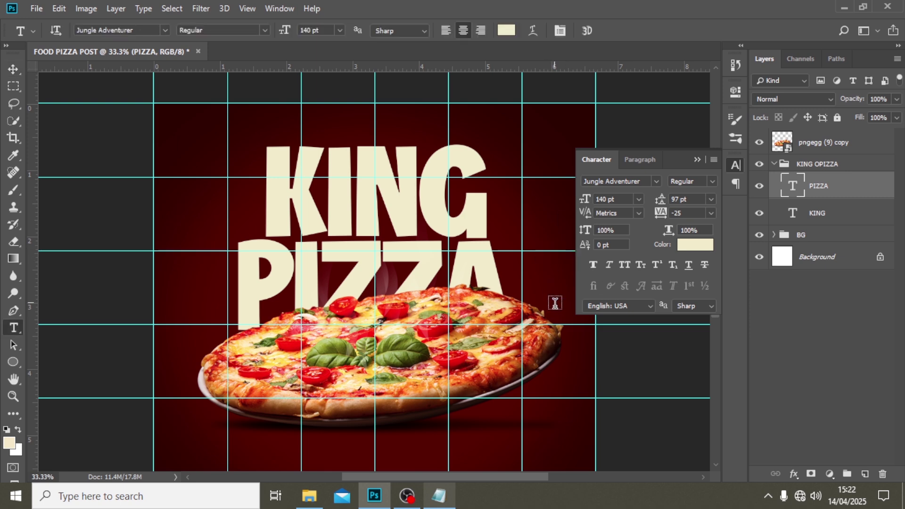
left_click(561, 376)
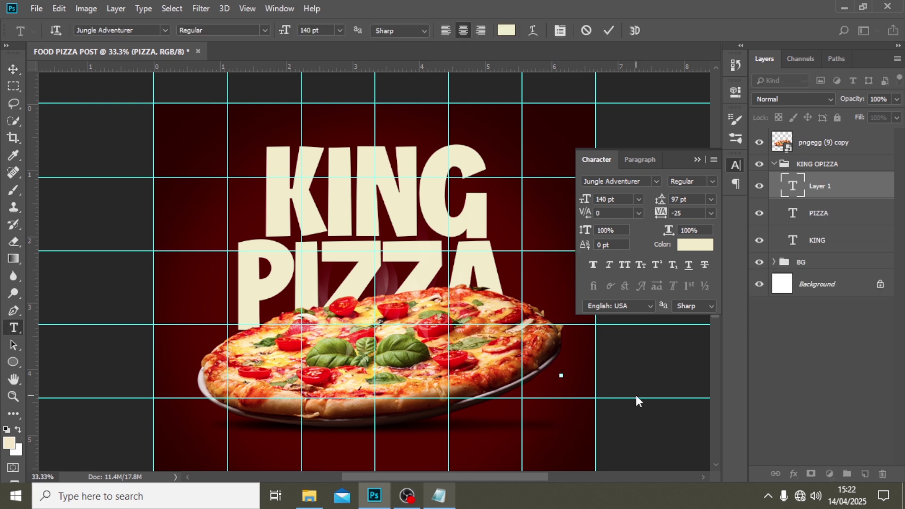
type("OF")
left_click(825, 181)
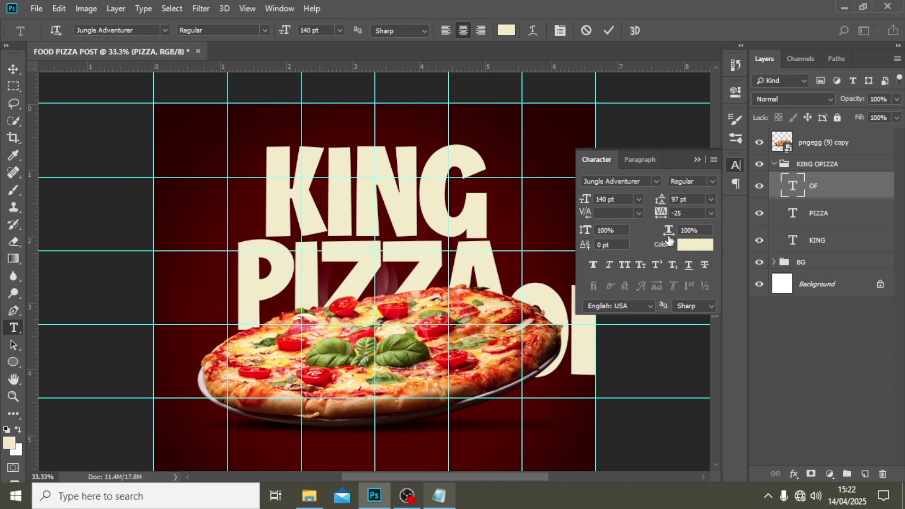
key("v")
left_click_drag(572, 335, 415, 207)
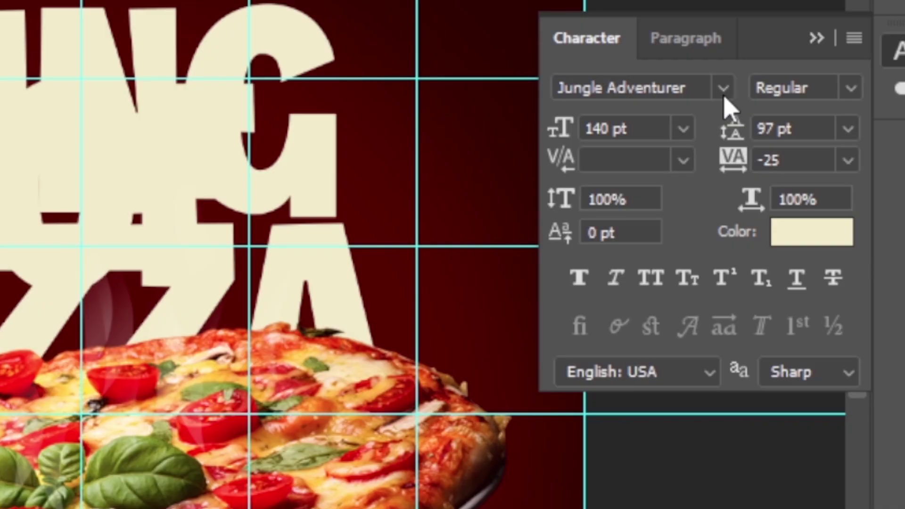
Style OF in Montserrat Black at 40 pt and place it on KING's N.
left_click(656, 182)
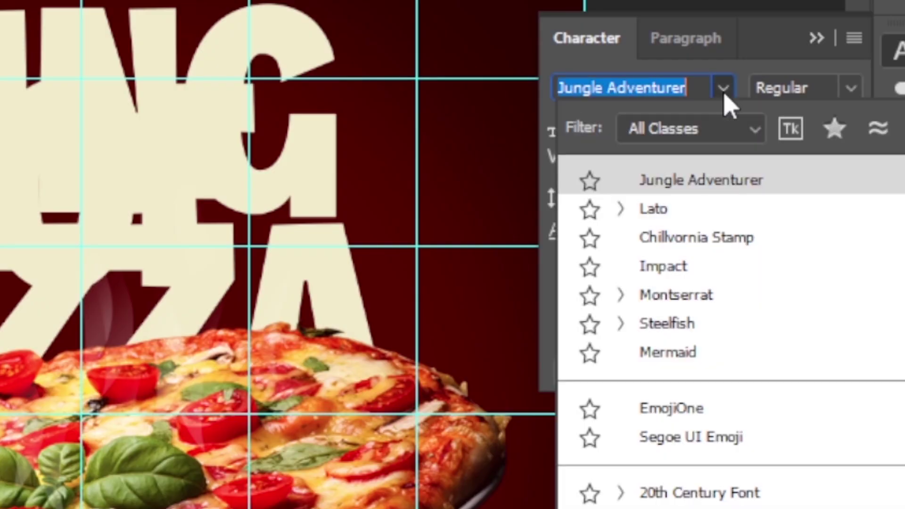
left_click(692, 293)
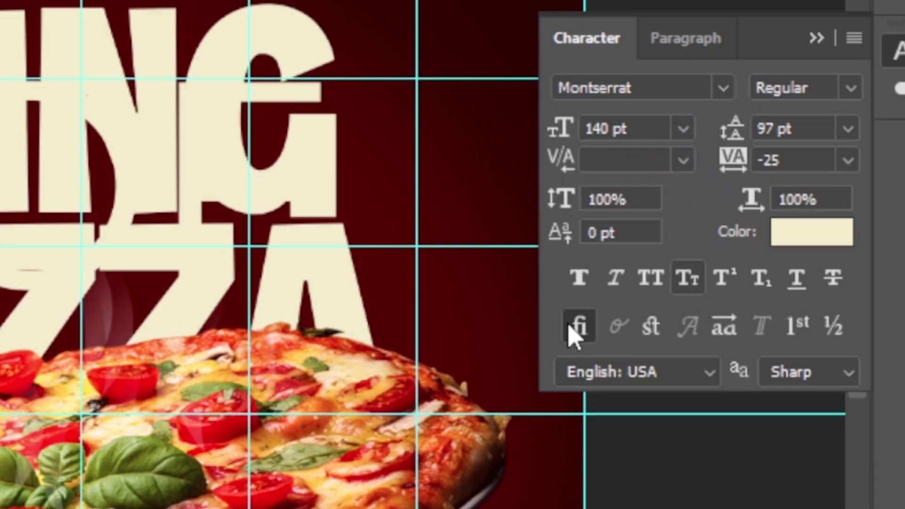
left_click(653, 127)
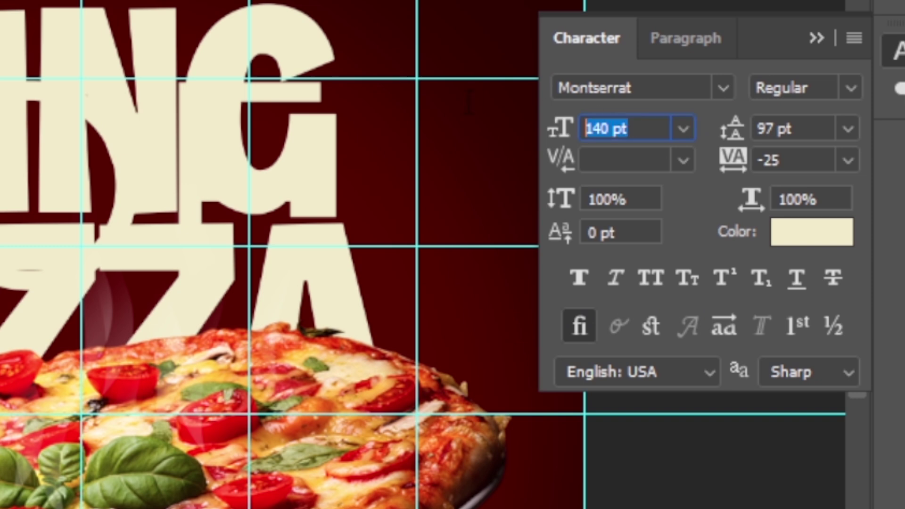
type("40 pt")
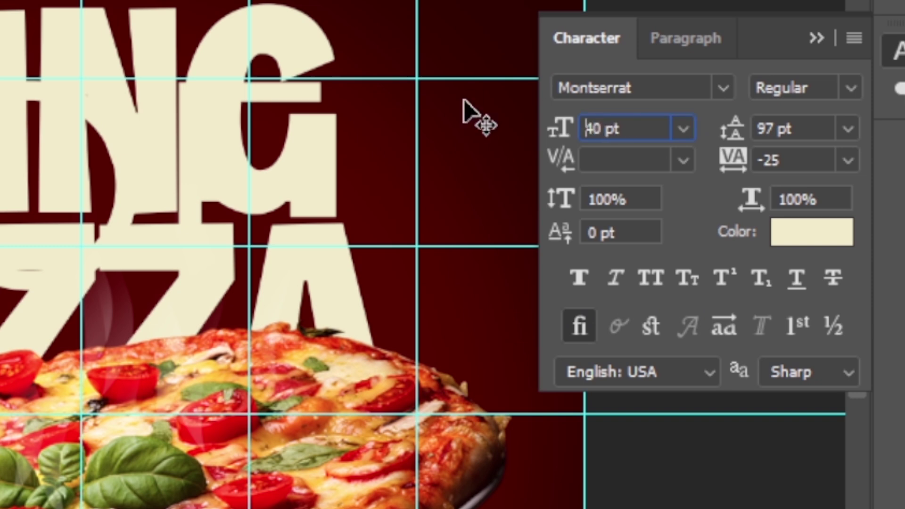
key("Return")
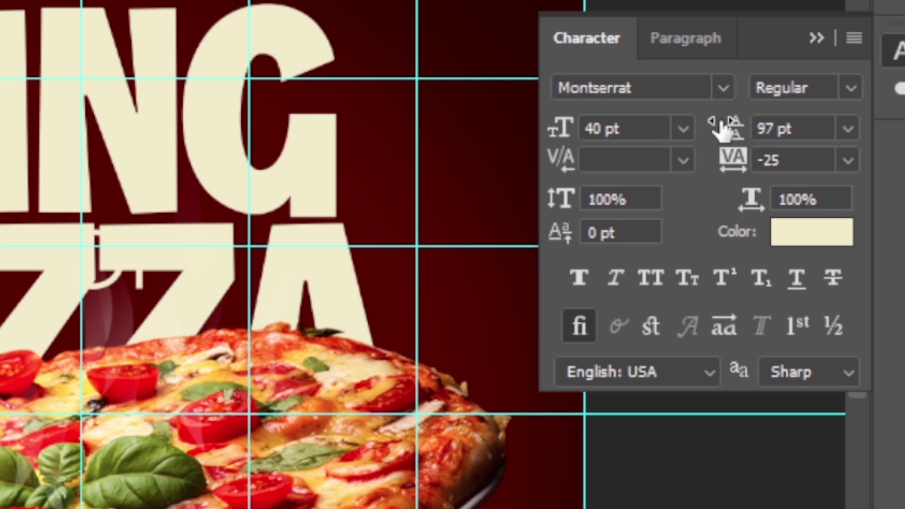
left_click(857, 92)
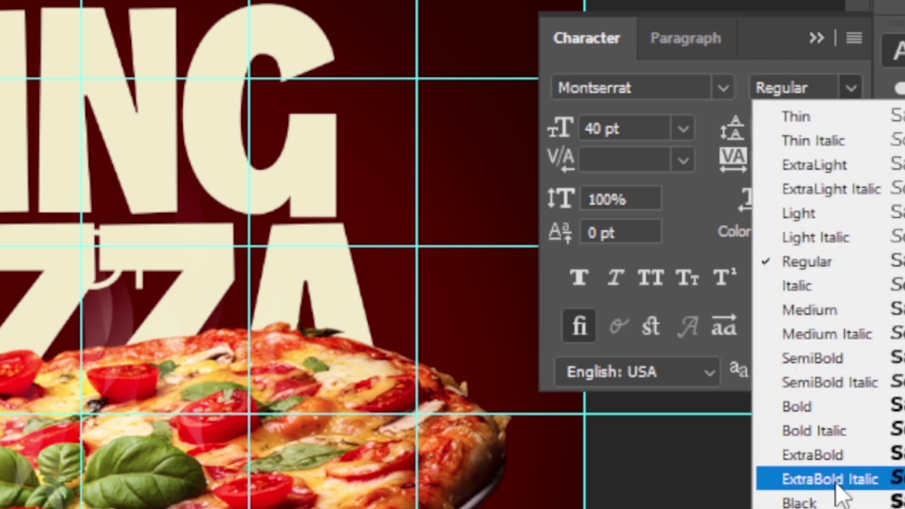
left_click(814, 503)
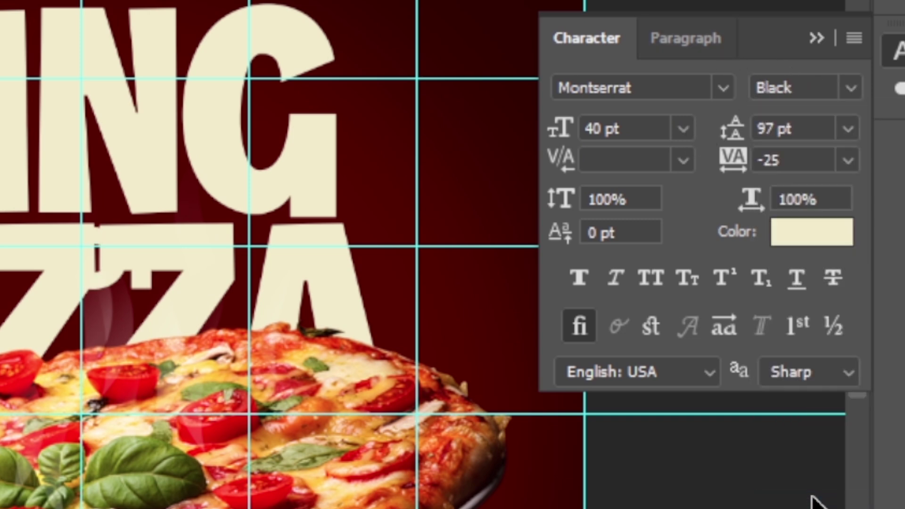
left_click_drag(137, 242, 132, 168)
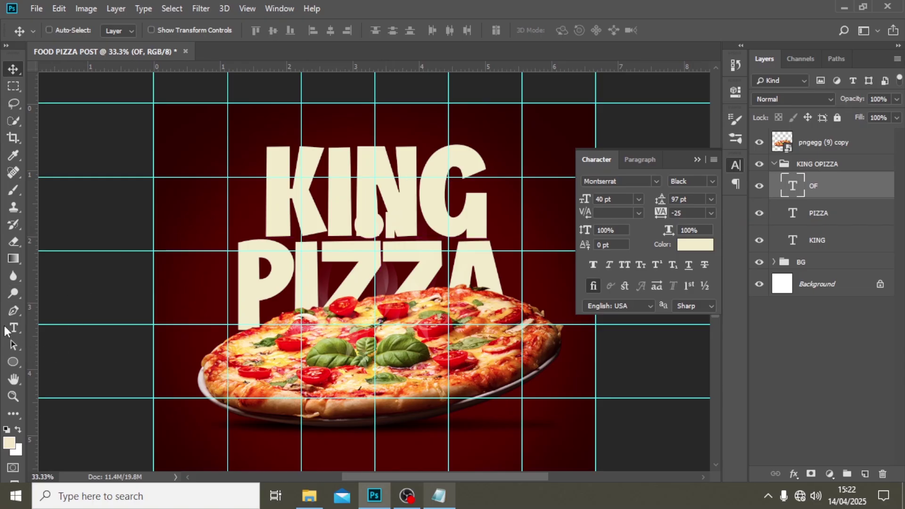
left_click(7, 365)
Draw a box over the headline, fill it deep red (141,0,2), and stack it under OF.
left_click(53, 365)
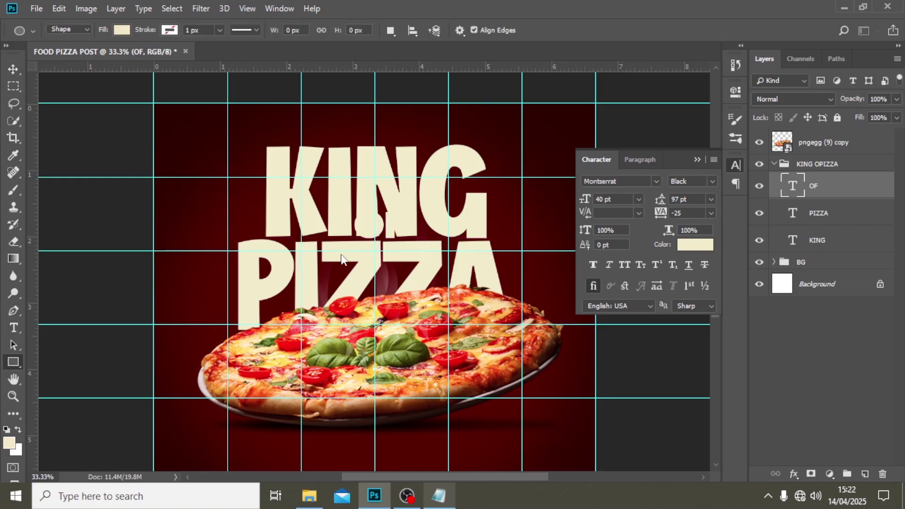
left_click_drag(341, 206, 415, 243)
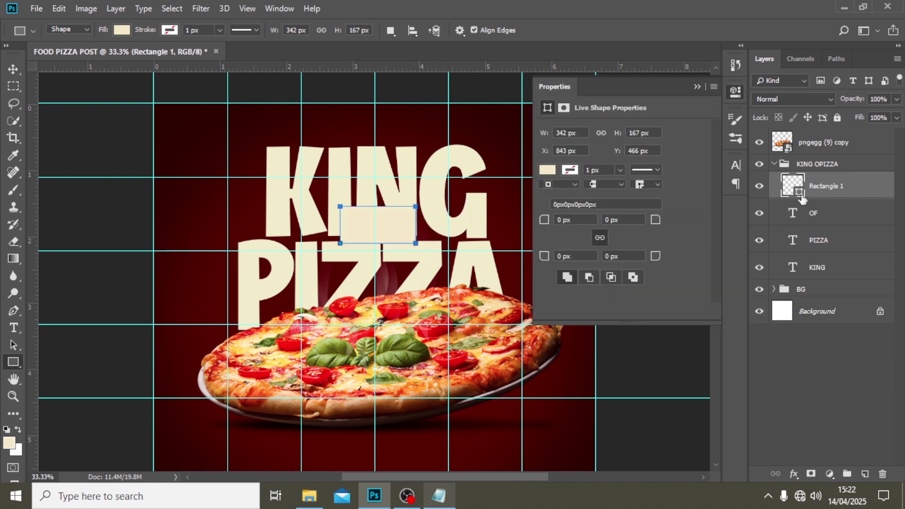
double_click(800, 190)
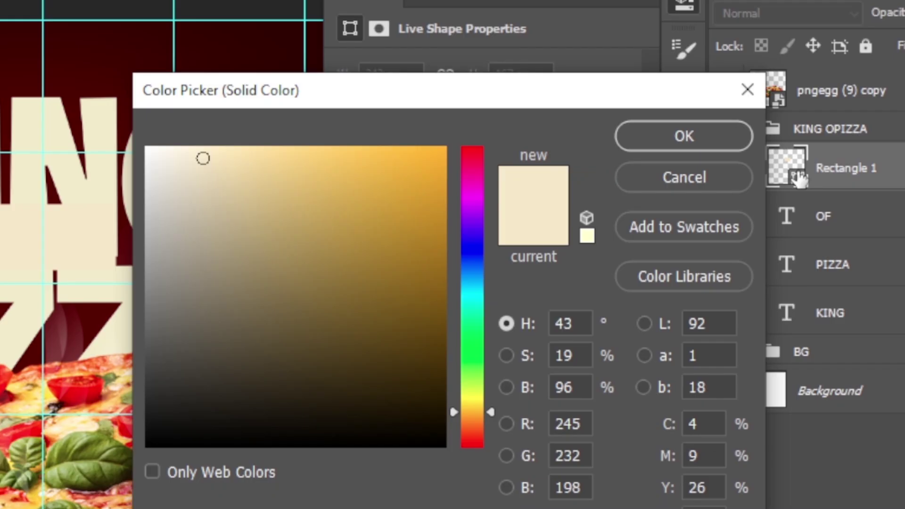
left_click(800, 178)
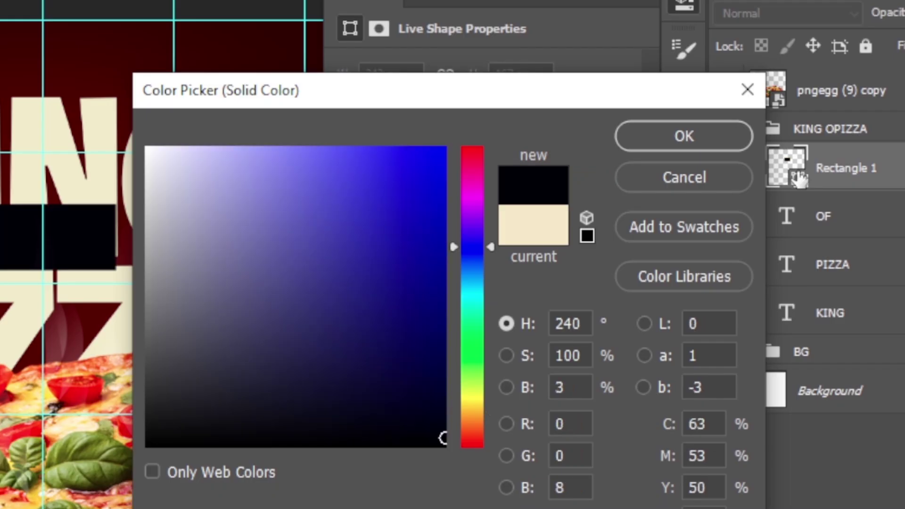
left_click(443, 281)
left_click_drag(472, 247, 473, 148)
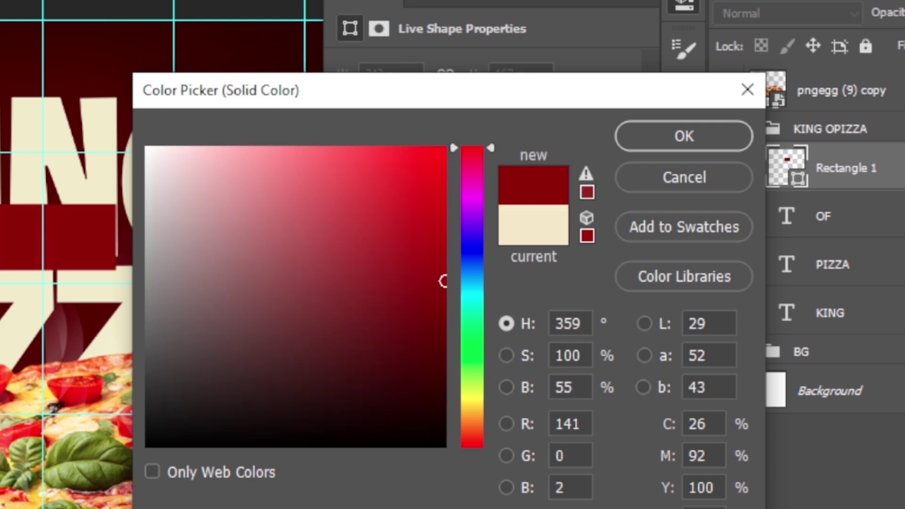
left_click(685, 137)
left_click_drag(830, 191, 827, 236)
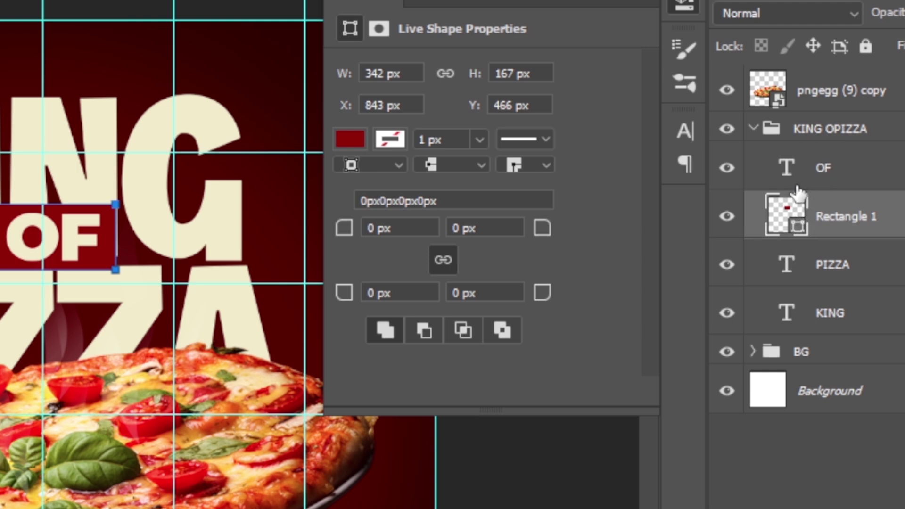
key("ctrl+h")
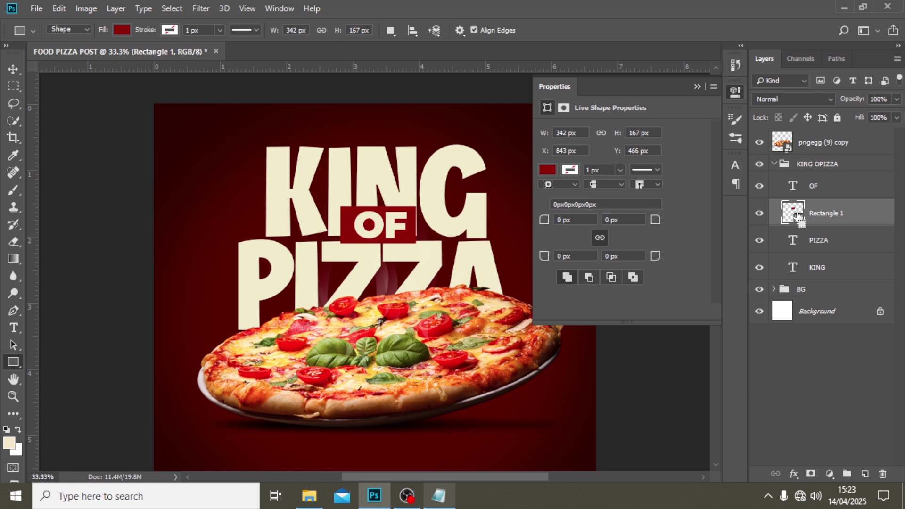
Centre OF horizontally on its red box with Align Horizontal Centers.
left_click(798, 218, "ctrl")
left_click(821, 195)
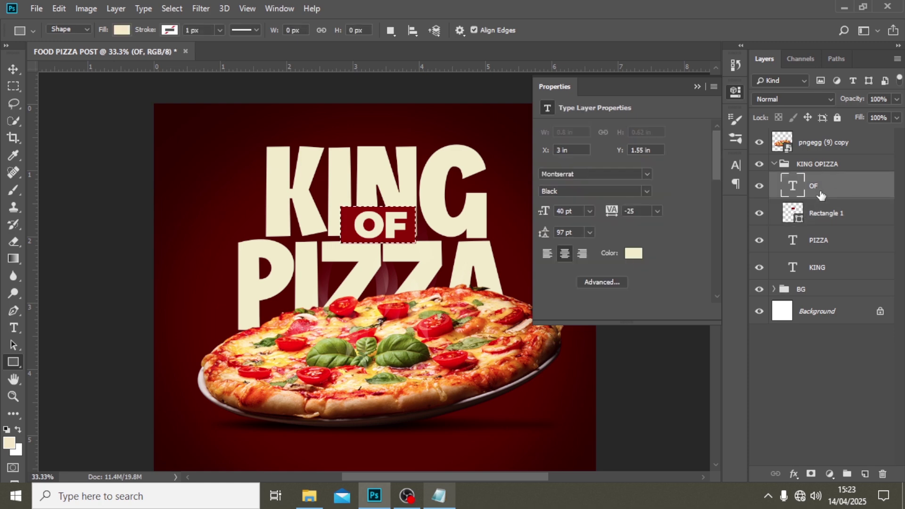
left_click(14, 71)
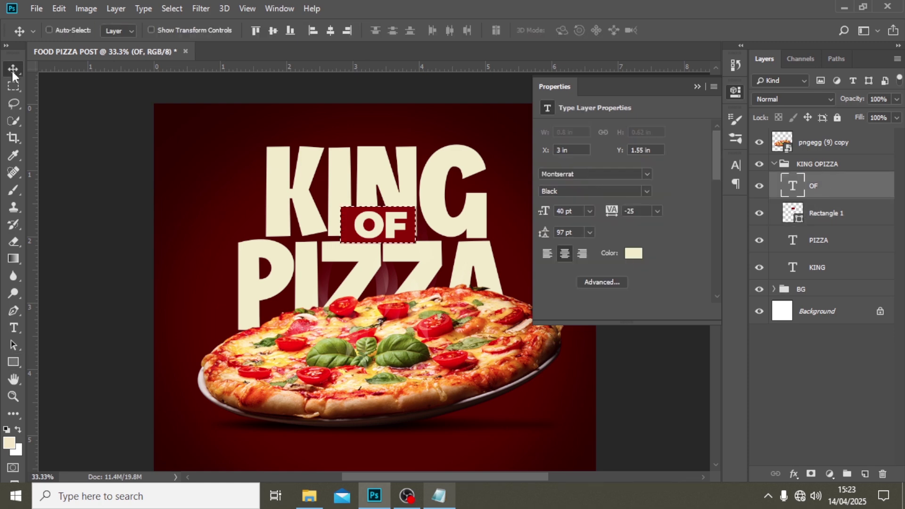
double_click(362, 14)
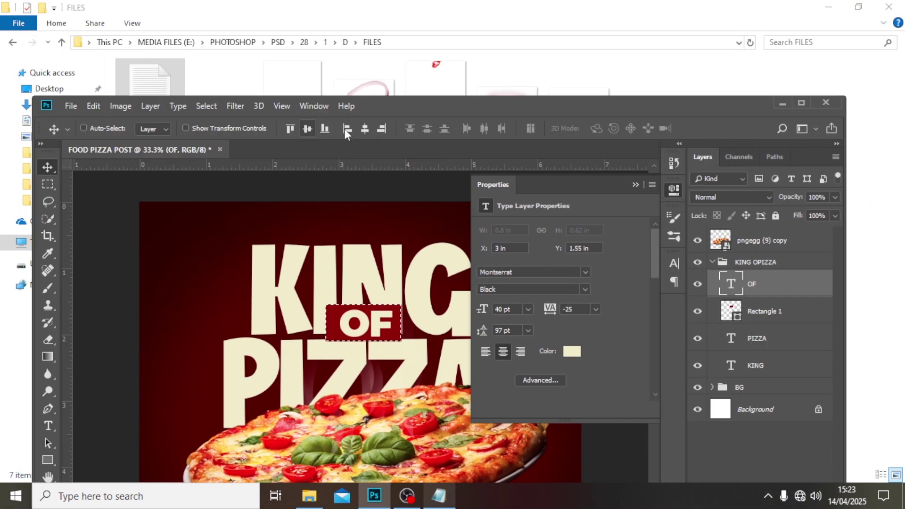
left_click(365, 128)
key("ctrl+d")
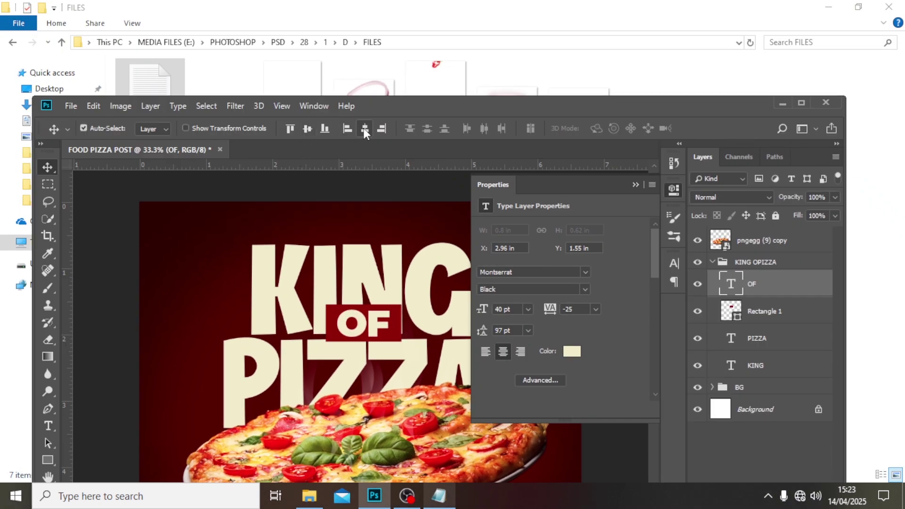
double_click(381, 107)
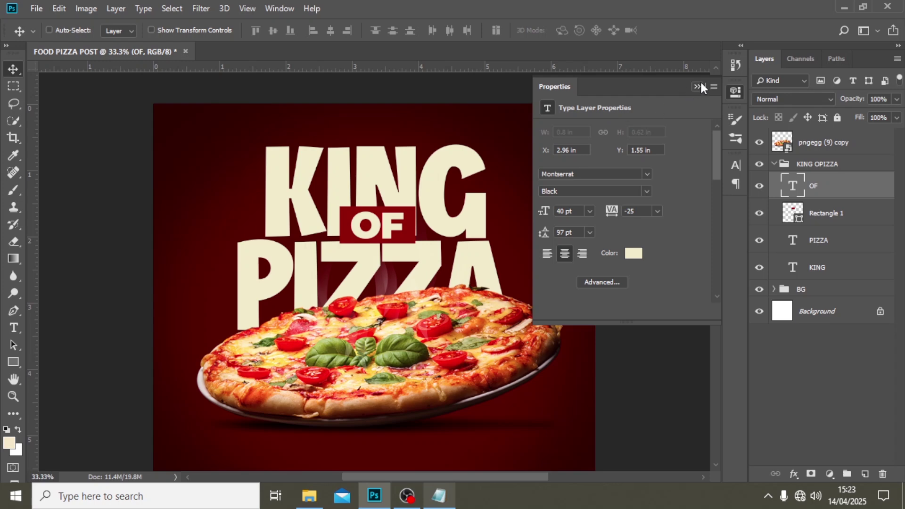
left_click(700, 85)
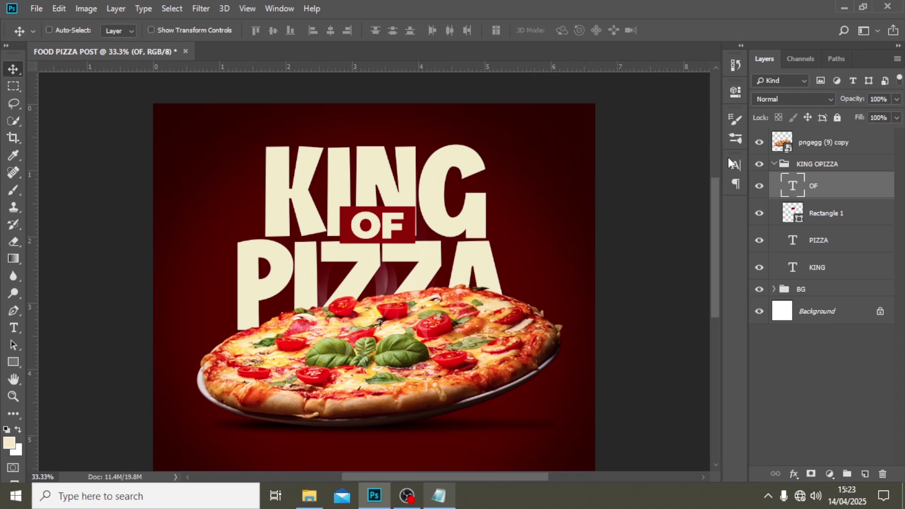
Nudge the OF text and red box slightly left and down.
left_click(838, 219)
left_click(838, 189, "ctrl")
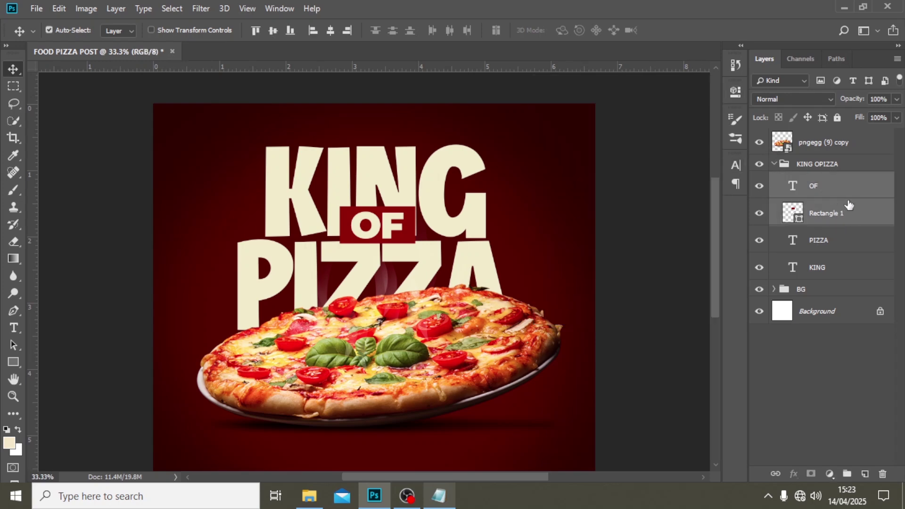
key("ctrl+t")
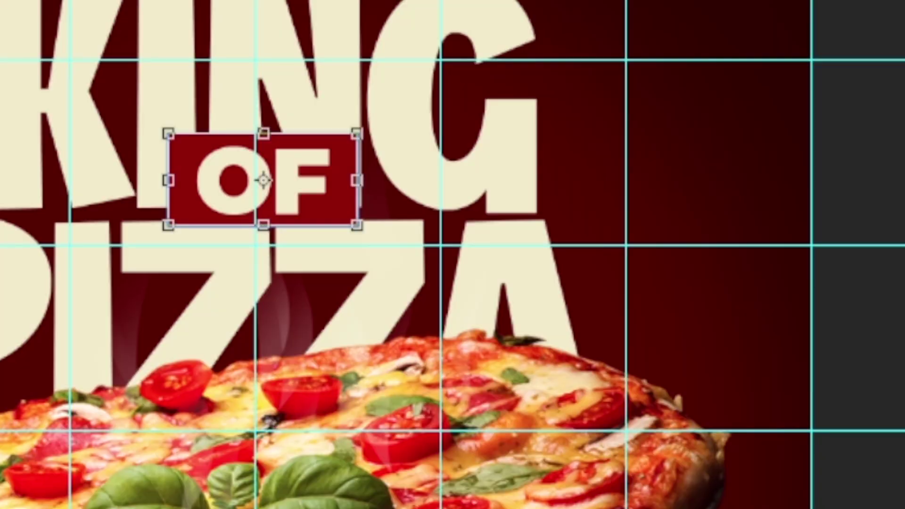
key("Left")
key("Left")
key("Left")
key("Left")
key("Left")
key("Left")
key("Left")
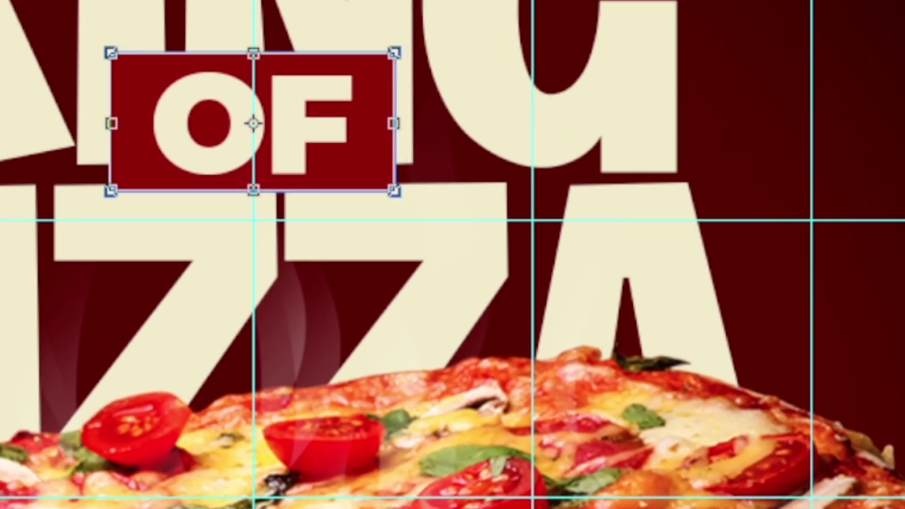
key("Return")
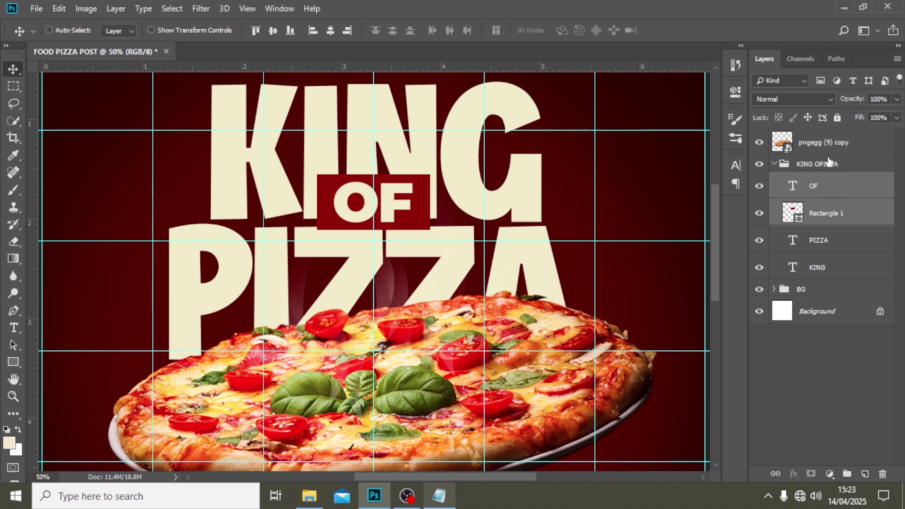
key("Down")
key("Down")
key("Down")
key("Down")
key("Down")
key("Down")
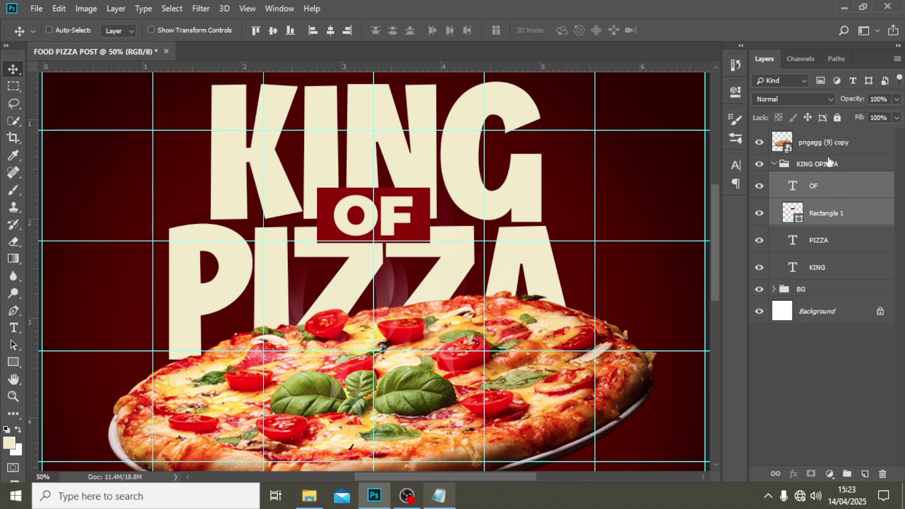
key("ctrl+0")
key("ctrl+semicolon")
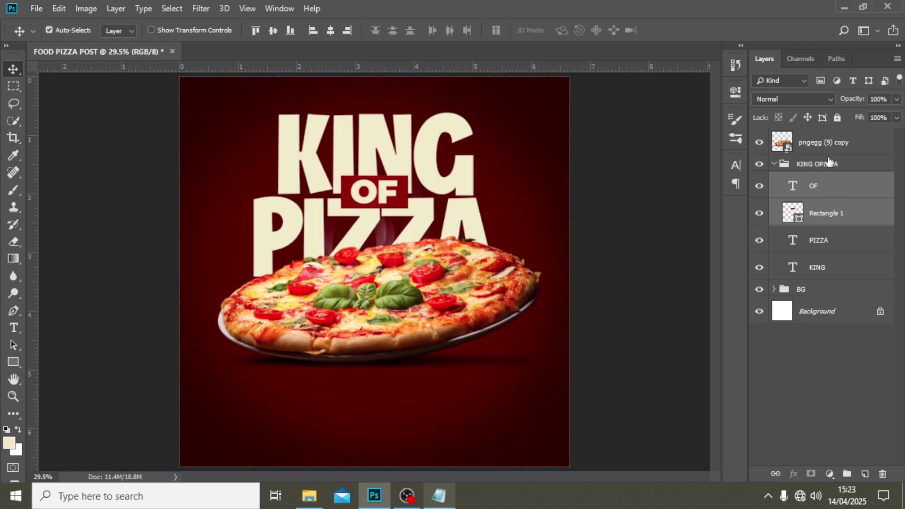
Rotate the OF badge to about -16.6°.
key("ctrl+t")
left_click_drag(462, 253, 473, 245)
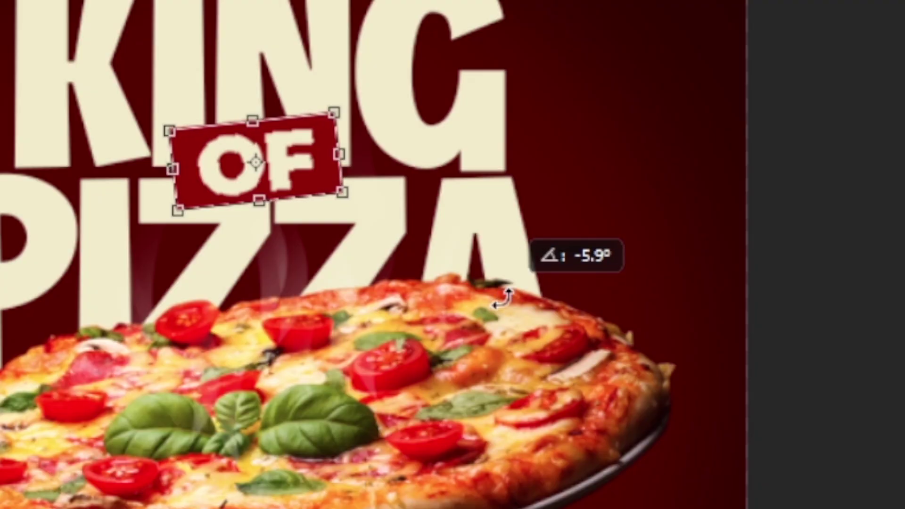
left_click_drag(504, 298, 549, 261)
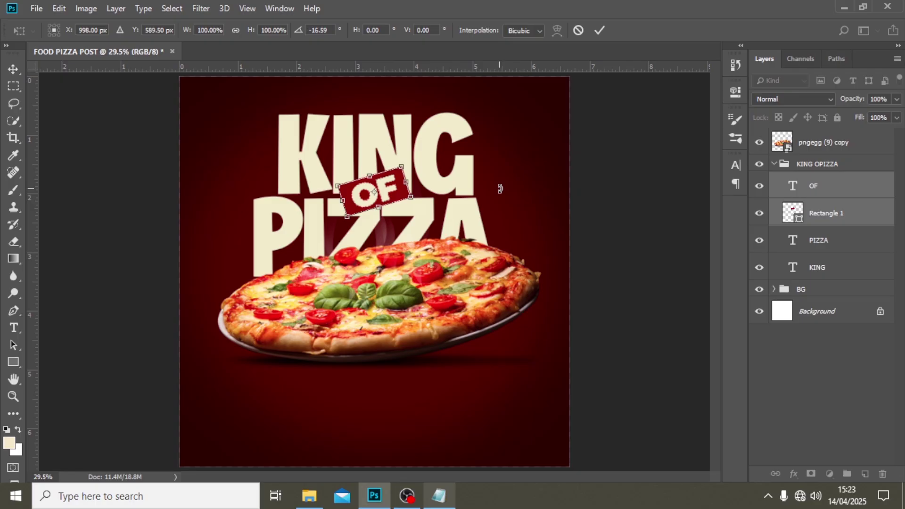
key("Return")
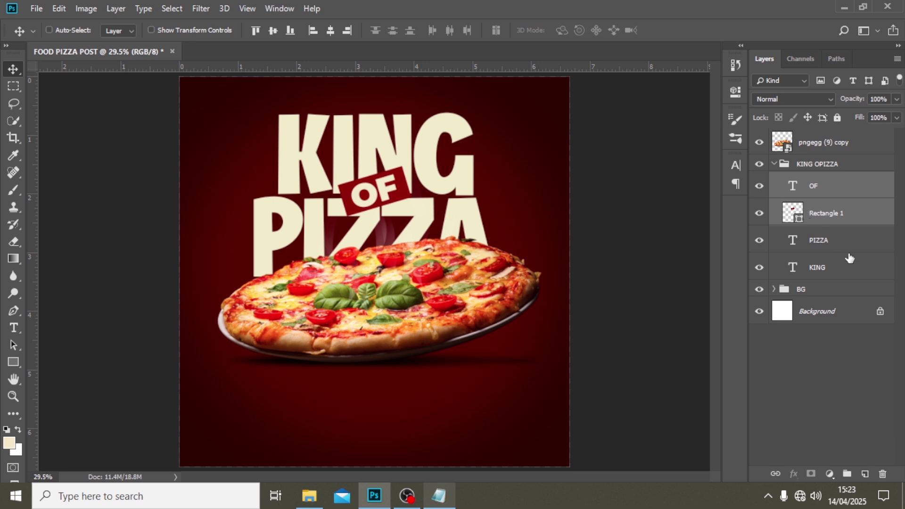
Add a drop shadow to the red box, trying a reddish-orange shadow colour.
left_click(861, 220)
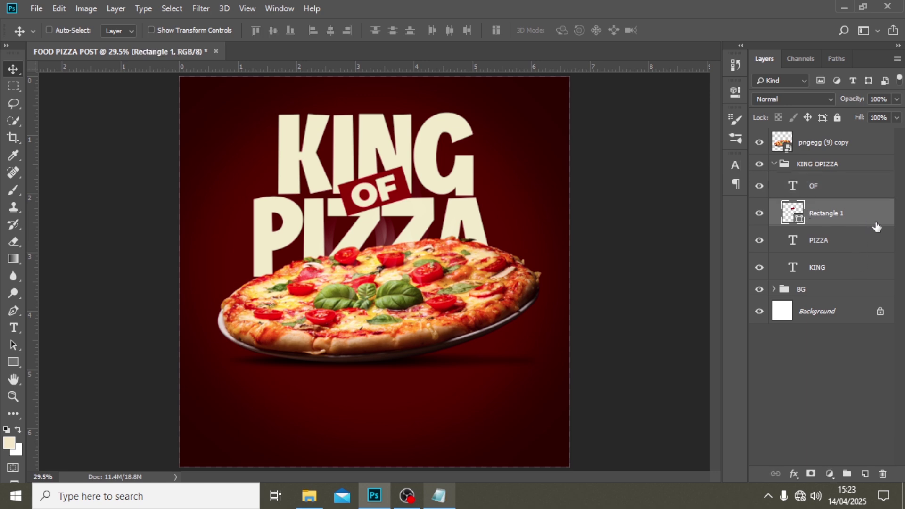
double_click(847, 225)
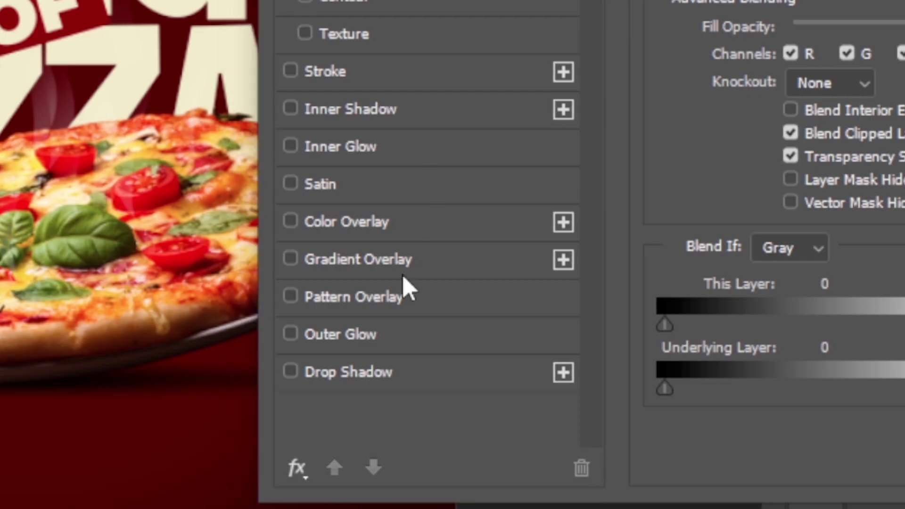
left_click(370, 370)
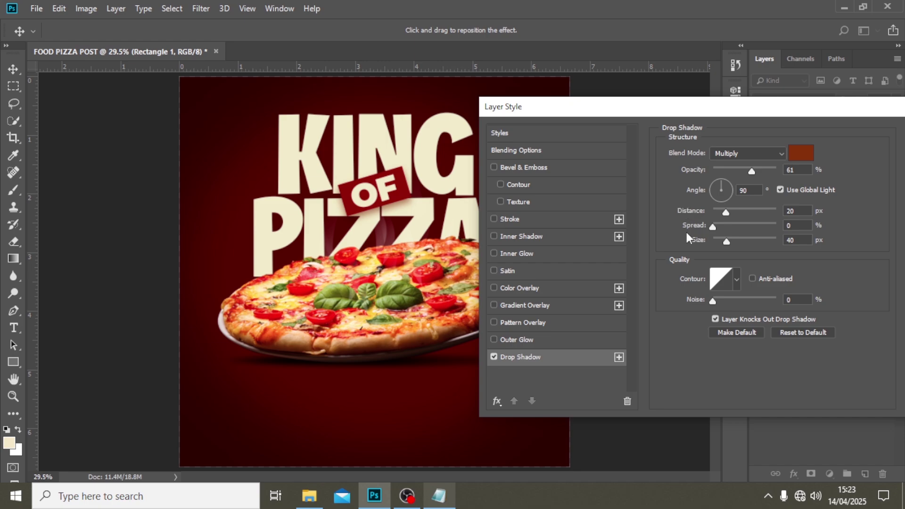
left_click(801, 152)
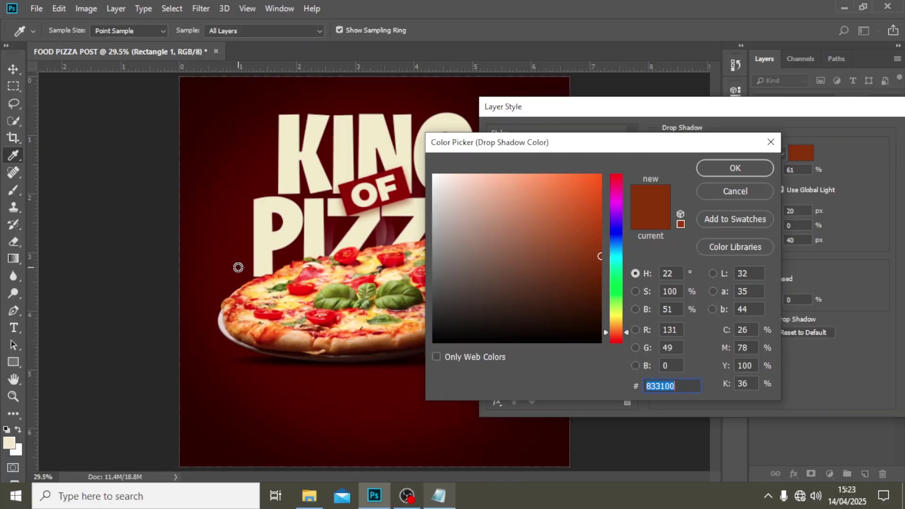
left_click(148, 273)
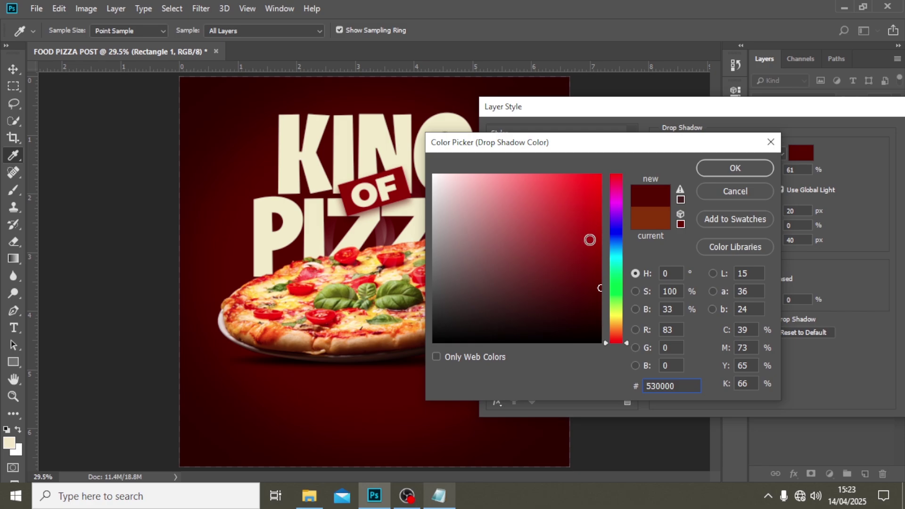
left_click(598, 247)
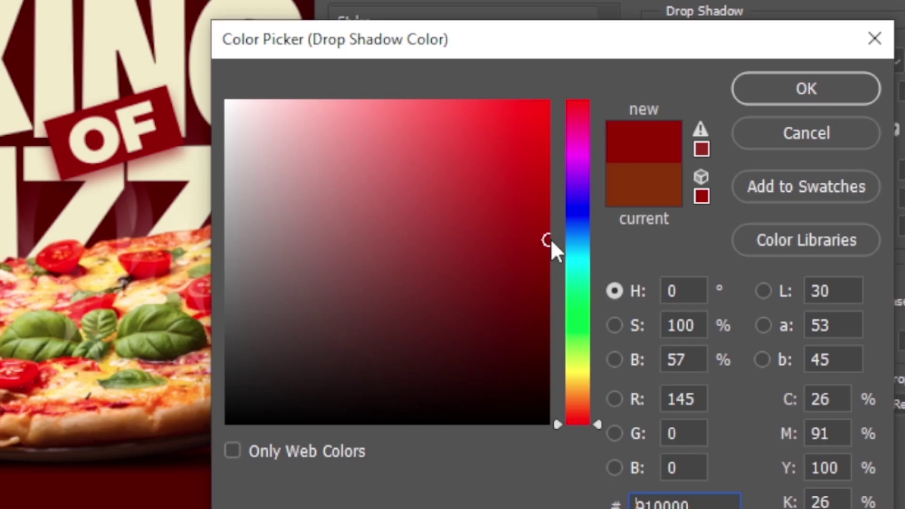
left_click(547, 173)
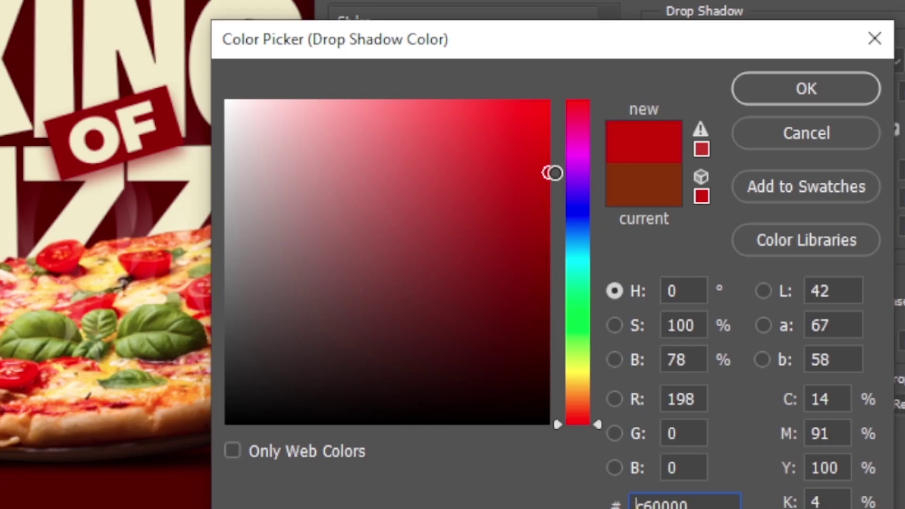
left_click(571, 403)
left_click_drag(542, 189, 548, 234)
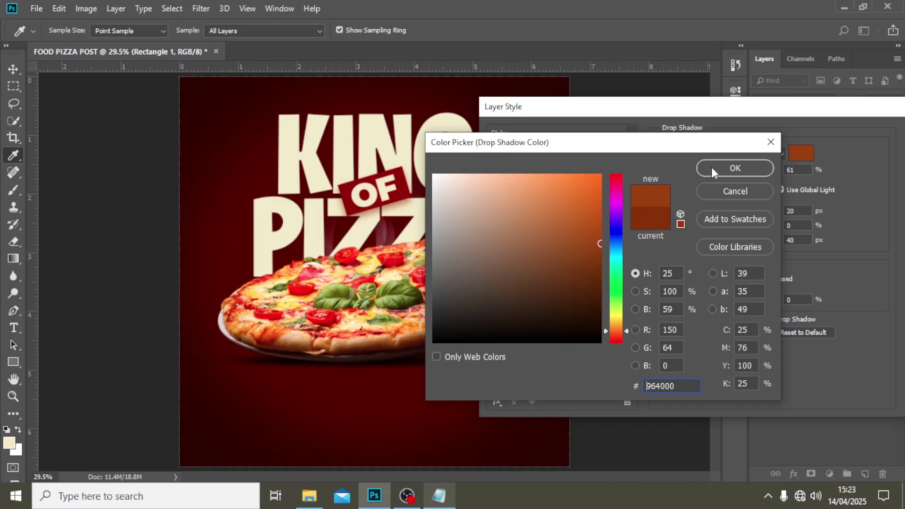
left_click(712, 170)
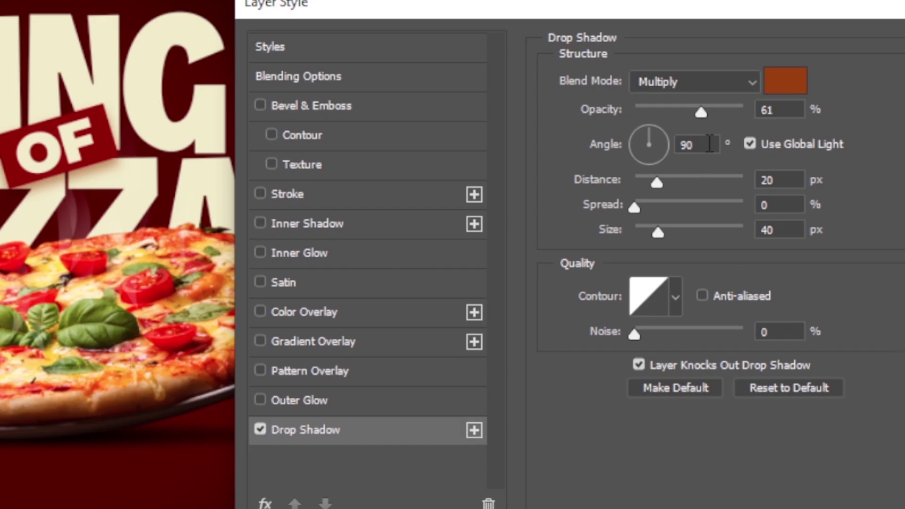
Set the shadow angle to 143° and colour to dark brown 592600, then collapse the group.
left_click(758, 111)
left_click(689, 145)
type("1")
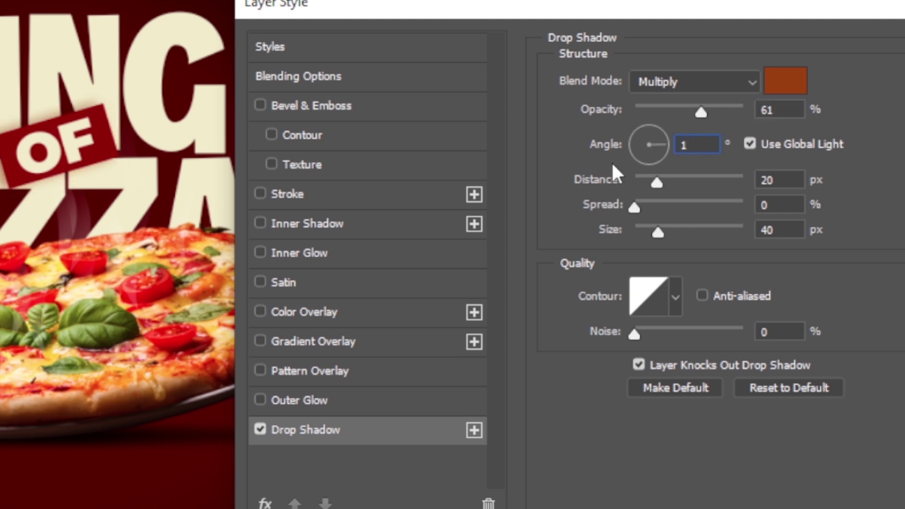
type("43")
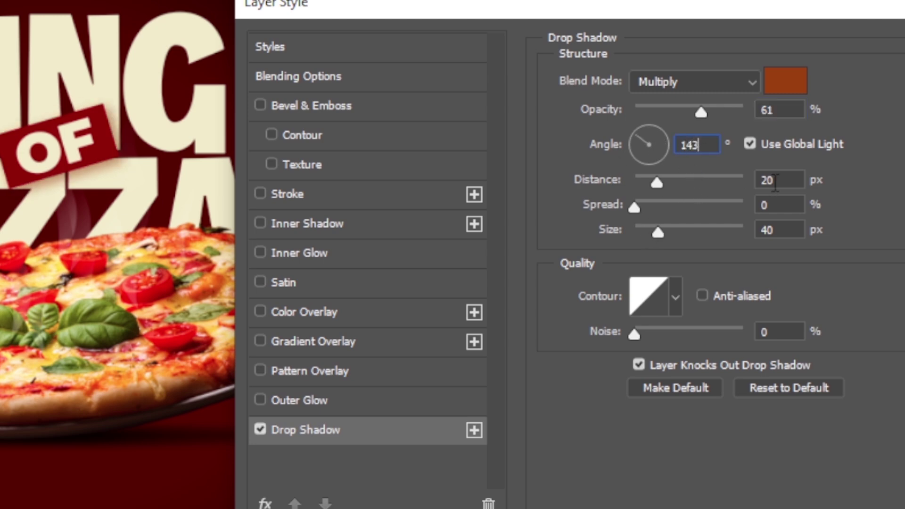
left_click_drag(734, 7, 650, 2)
left_click(699, 76)
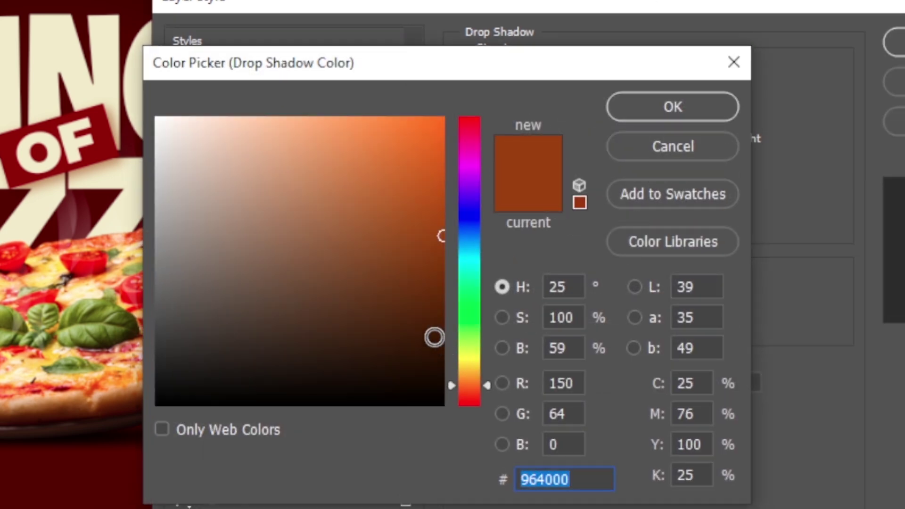
left_click(445, 305)
left_click_drag(445, 305, 450, 312)
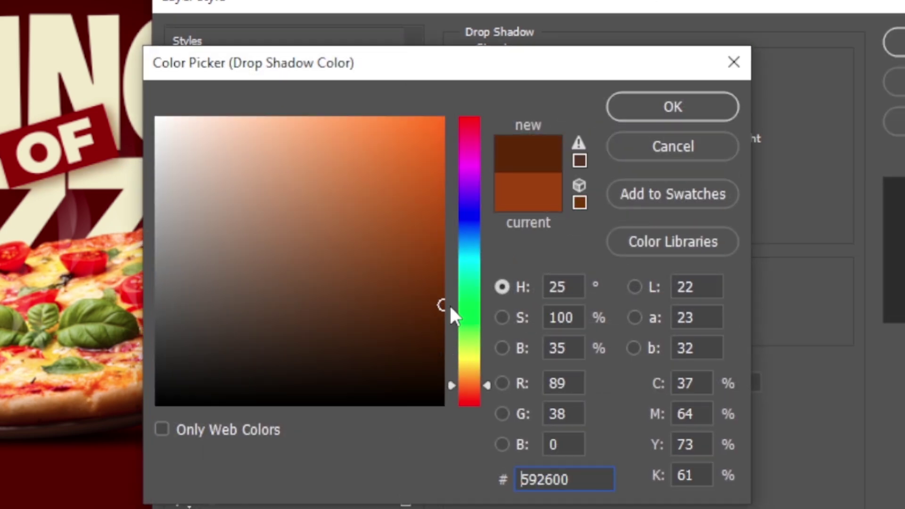
left_click(644, 118)
left_click(899, 43)
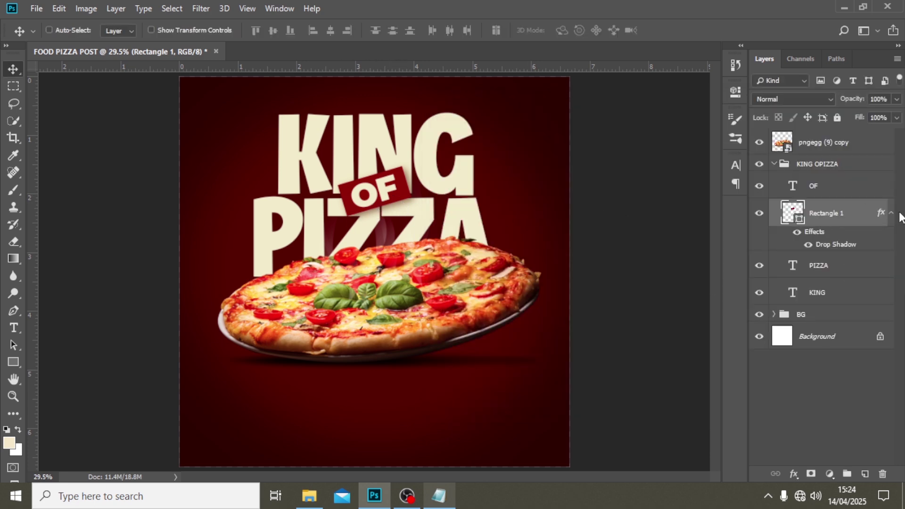
left_click(892, 213)
left_click(775, 164)
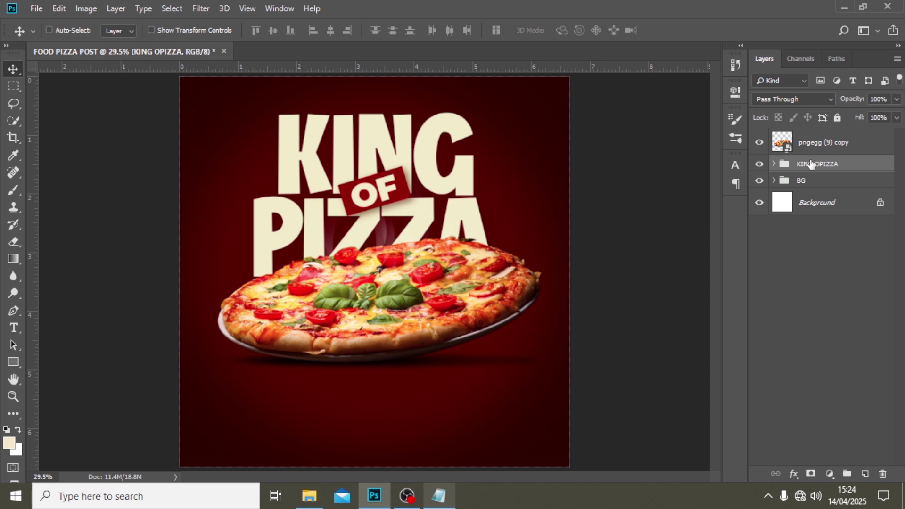
Zoom out to view the whole poster.
key("ctrl+minus")
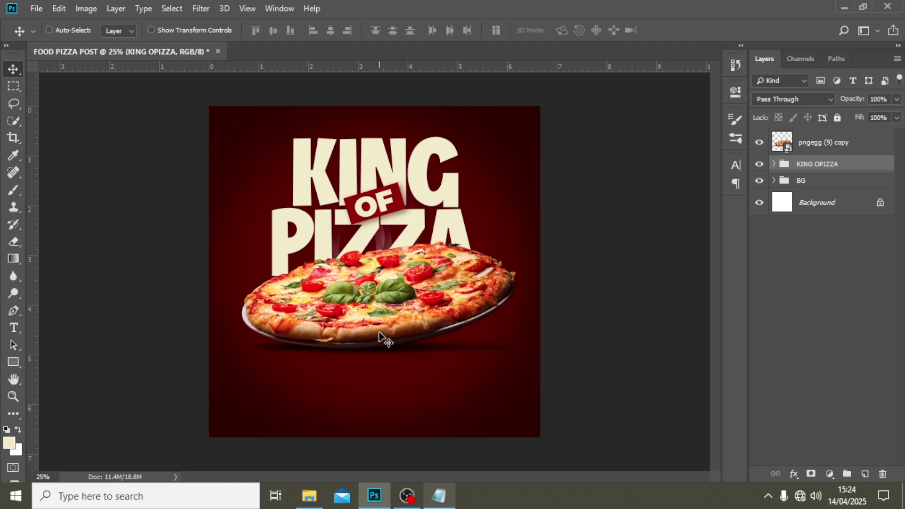
Bring in the klipartz.com copy smoke image, raise it over the title, and layer it above the pizza.
left_click(309, 496)
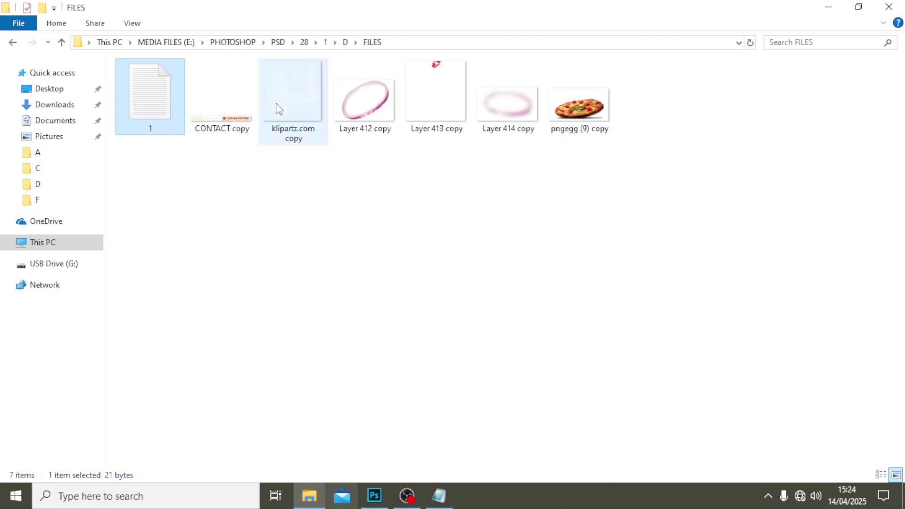
left_click_drag(279, 108, 384, 336)
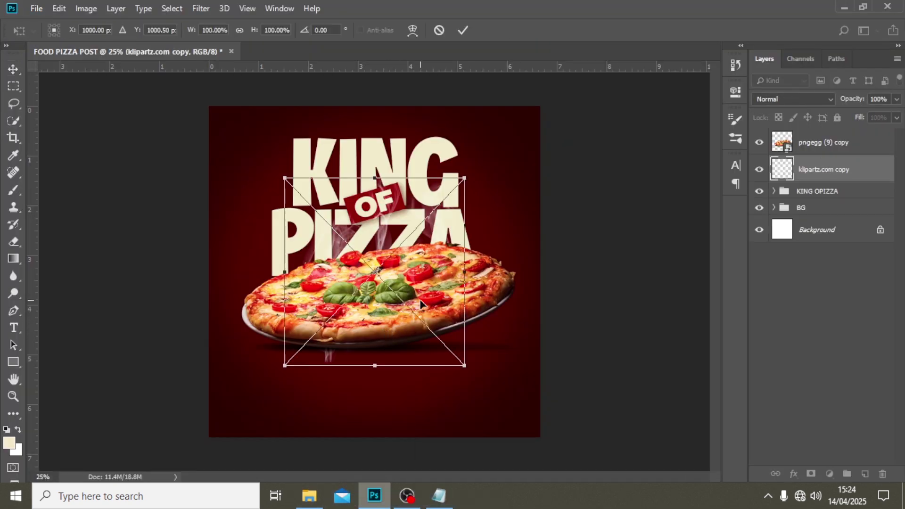
key("Return")
left_click_drag(418, 269, 404, 203)
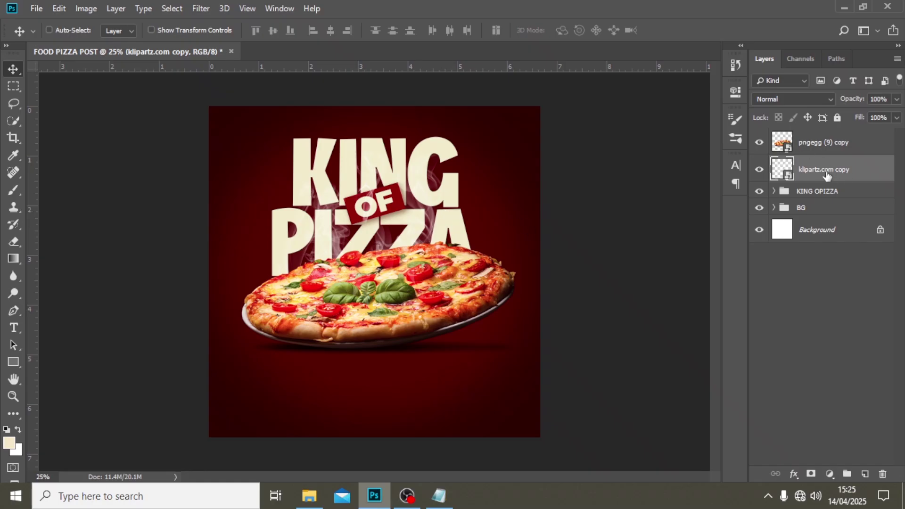
left_click_drag(825, 172, 821, 134)
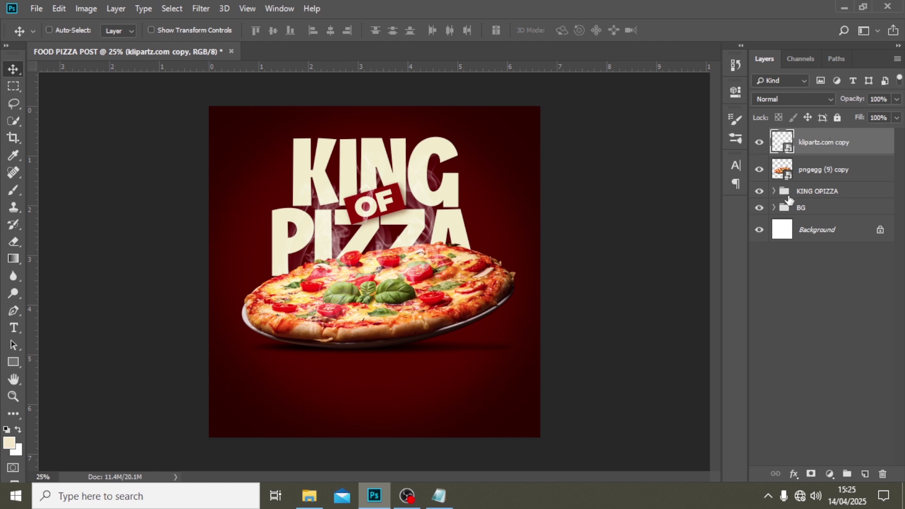
Add a layer mask to the smoke layer and paint it black with a 500 px brush.
left_click(810, 473)
key("b")
key("d")
key("bracketleft")
key("bracketleft")
key("bracketleft")
key("bracketleft")
key("bracketleft")
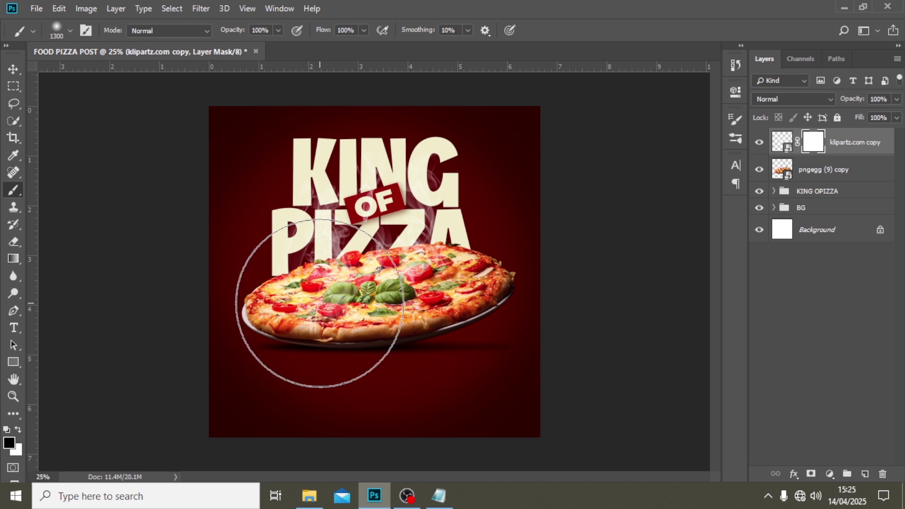
key("bracketleft")
key("bracketleft")
key("bracketleft")
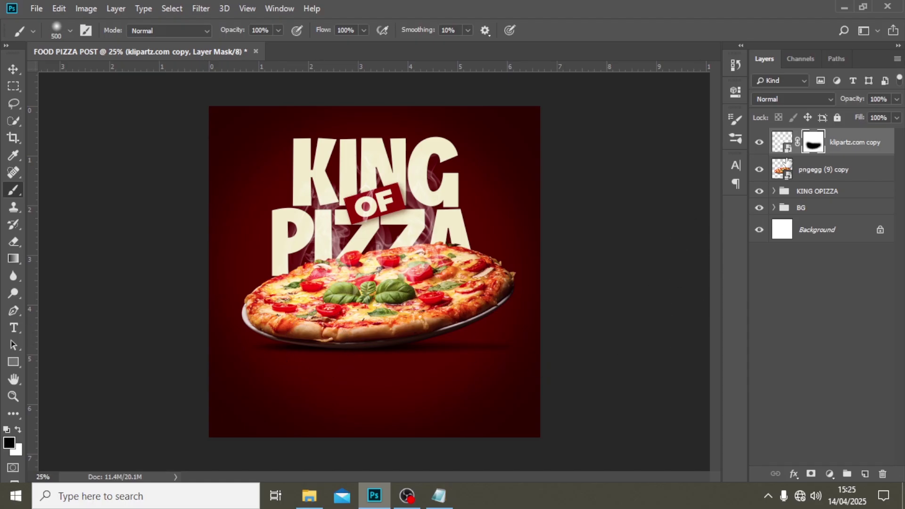
Group the smoke layer into a group named 'smoke' and collapse it.
key("ctrl+g")
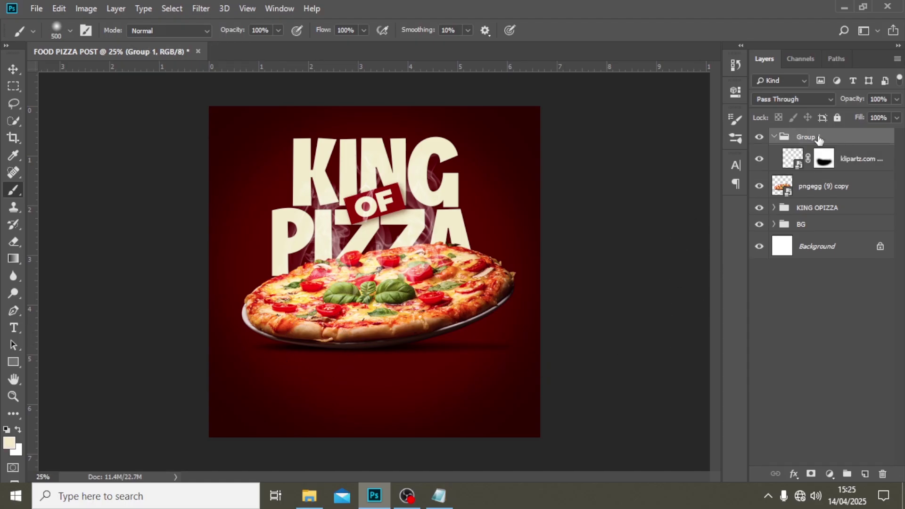
double_click(815, 135)
type("smoke")
key("Return")
left_click(774, 136)
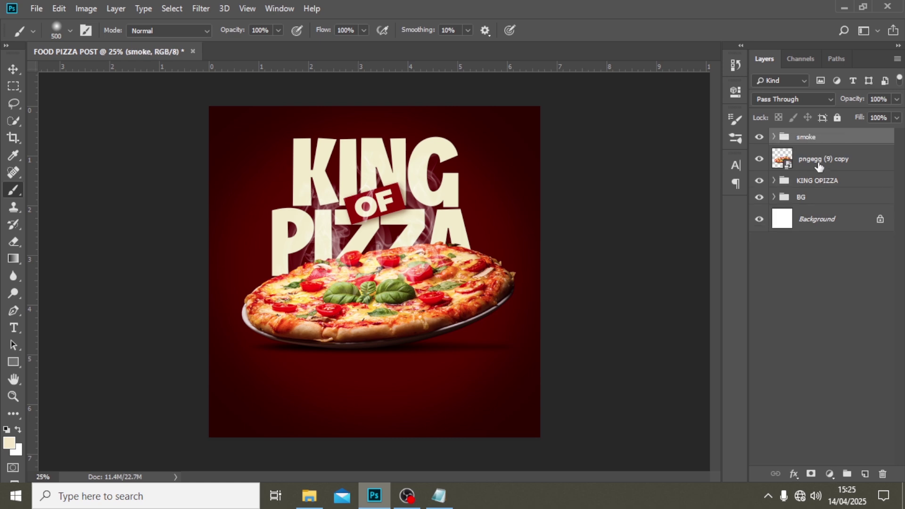
Group the pizza layer into a group named 'PIZZA' and collapse it.
left_click(819, 166)
key("ctrl+g")
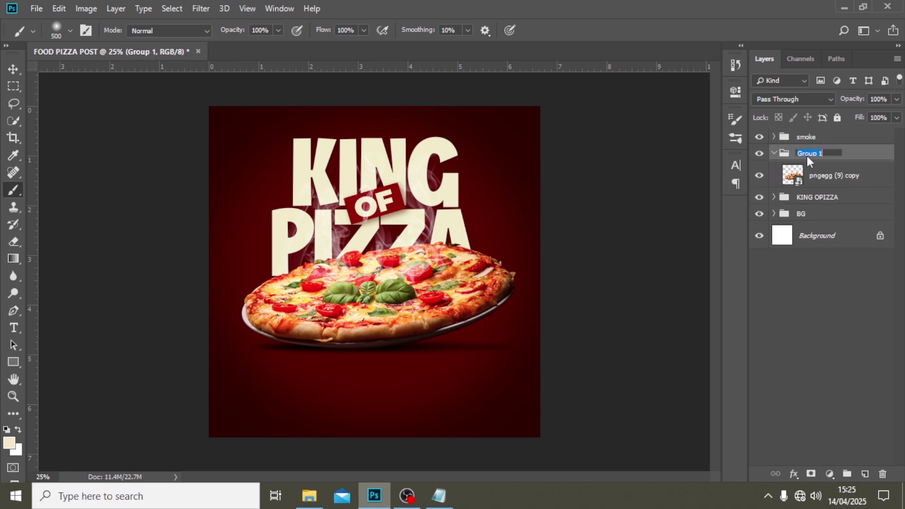
type("PIZZA")
key("Return")
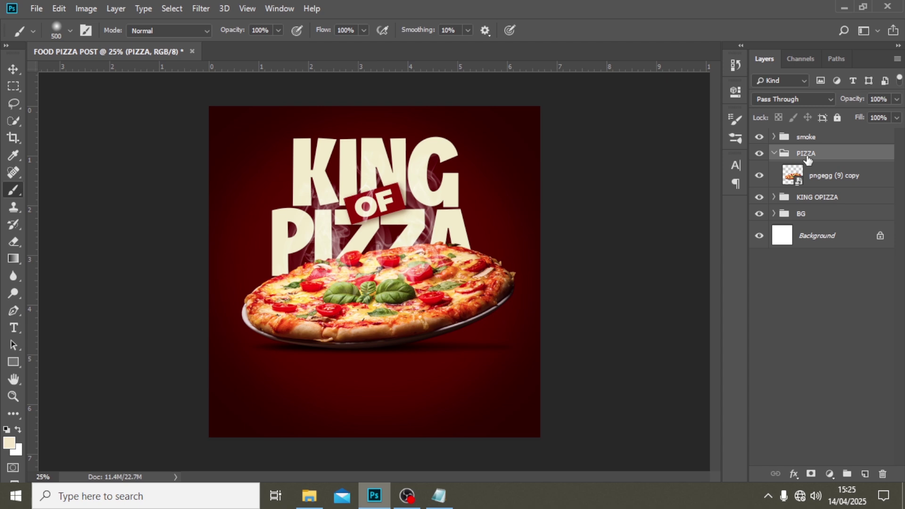
left_click(775, 154)
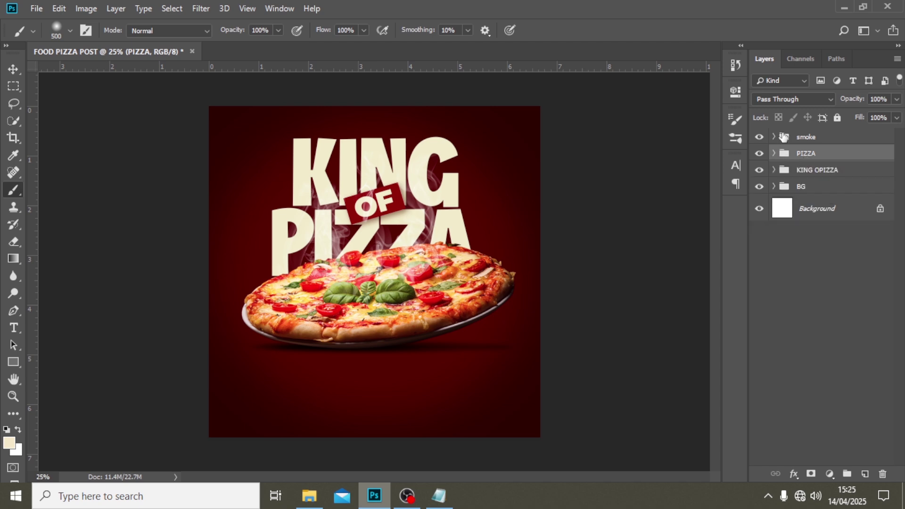
Select the smoke group, then pick the CONTACT copy image in the FILES folder.
left_click(819, 137)
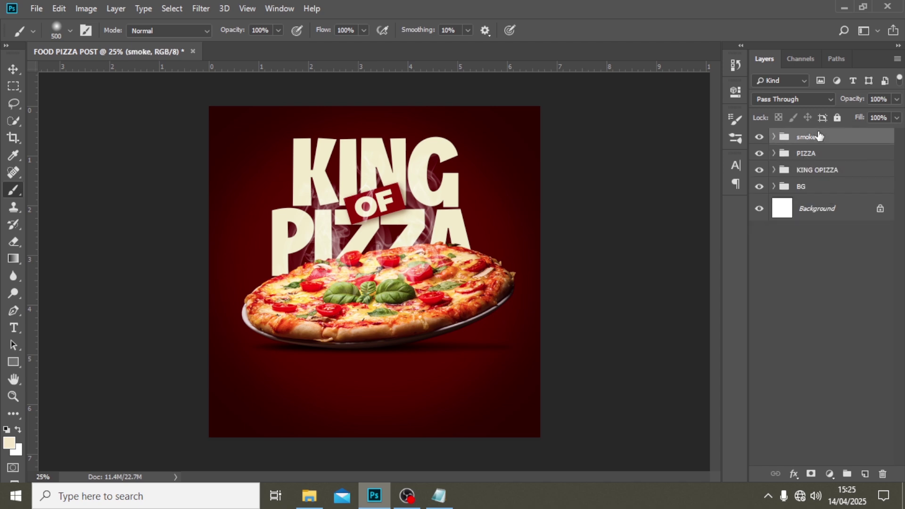
left_click(308, 495)
left_click(237, 135)
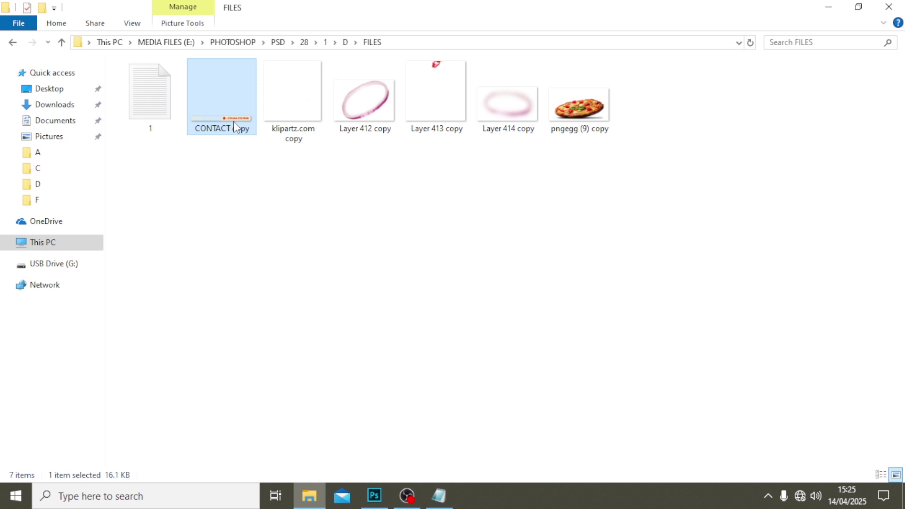
Place the CONTACT copy image in the poster and move the contact bar below the pizza.
left_click_drag(233, 120, 385, 397)
key("Return")
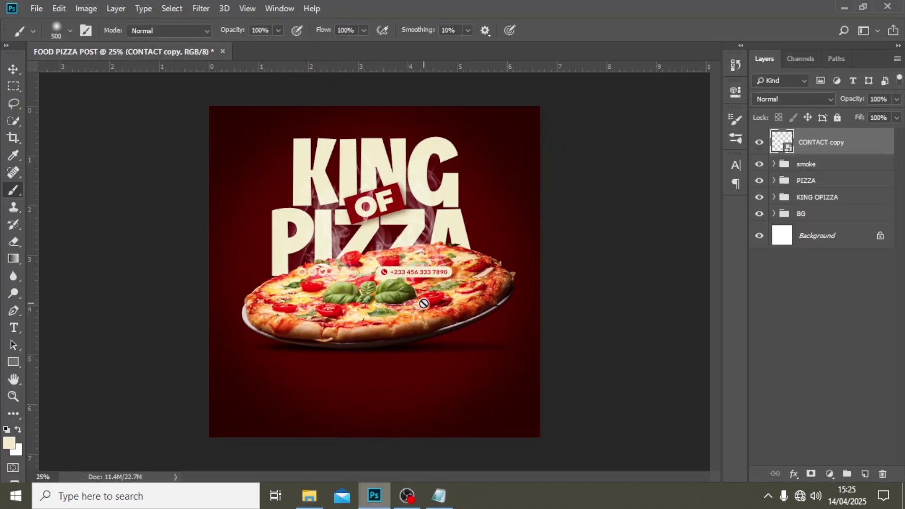
key("v")
left_click_drag(416, 277, 416, 383)
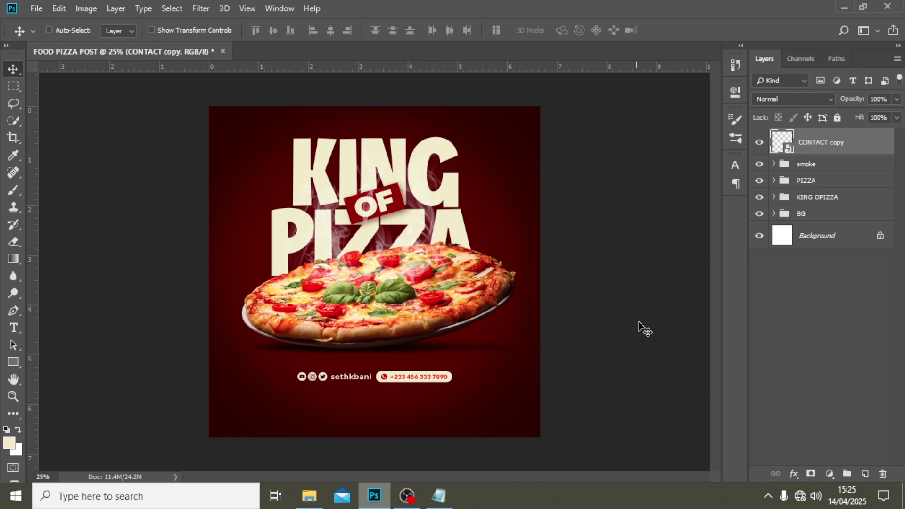
Move the title, smoke, PIZZA and contact layers together, fine-tuning their position against the guide grid.
left_click(798, 202, "shift")
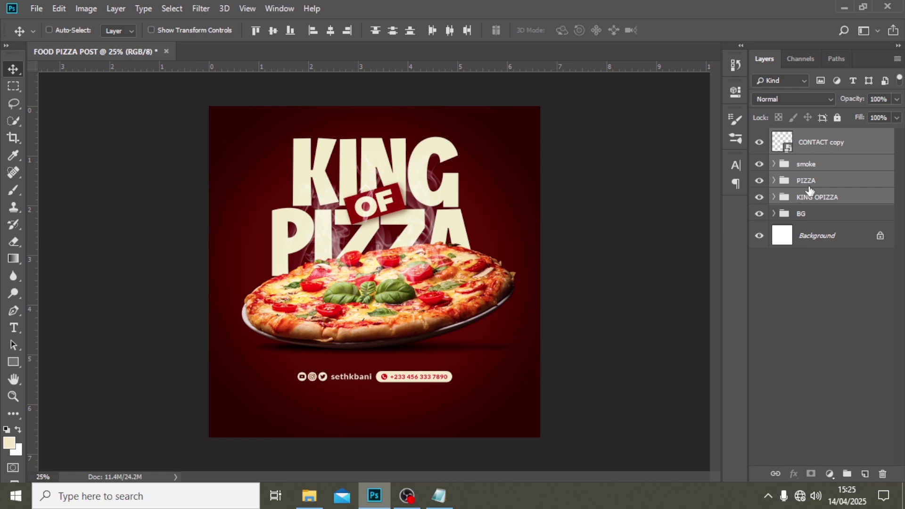
left_click_drag(448, 202, 499, 224)
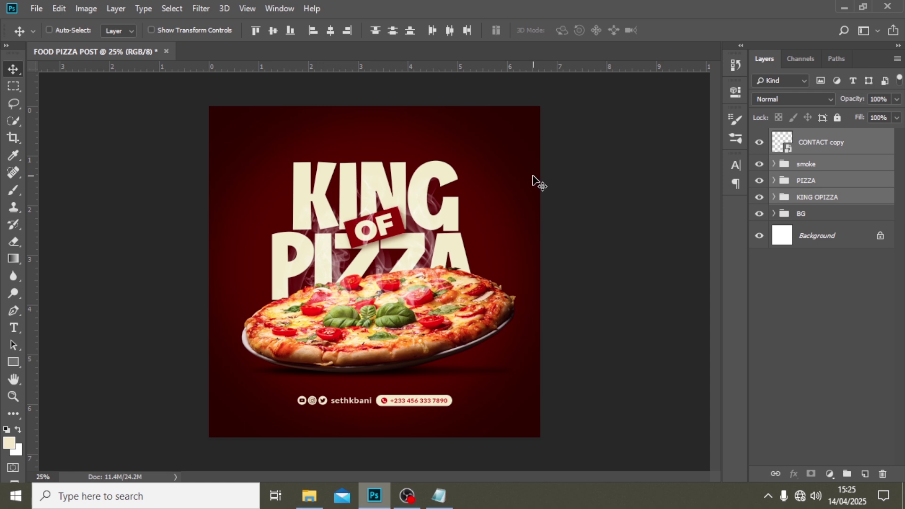
key("shift+Up")
key("shift+Up")
key("shift+Up")
key("shift+Up")
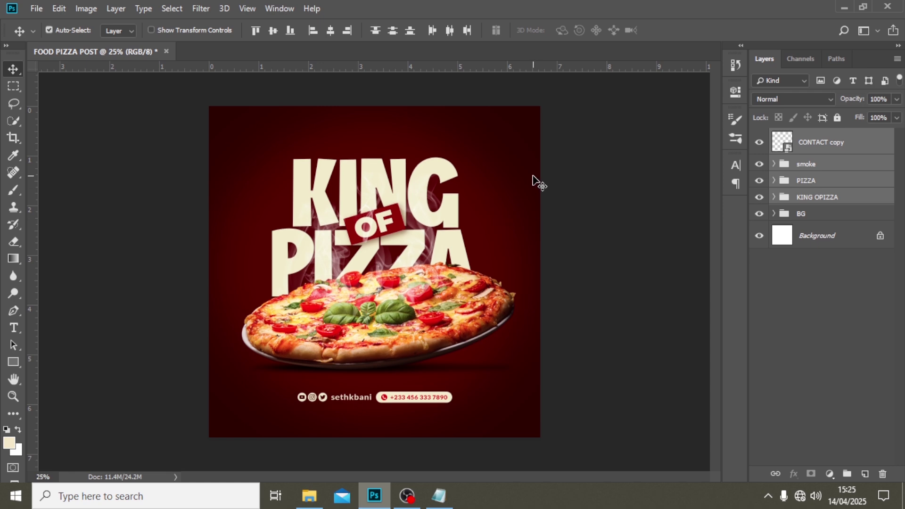
key("ctrl+semicolon")
key("ctrl+t")
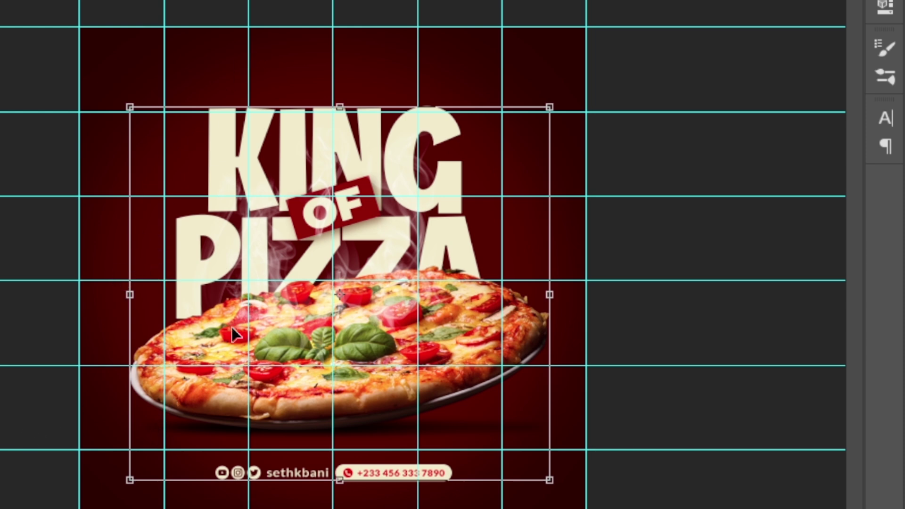
key("Up")
key("Up")
key("Up")
key("Up")
key("Up")
key("Up")
key("Up")
key("Up")
key("Up")
key("Up")
key("Up")
key("Up")
key("Up")
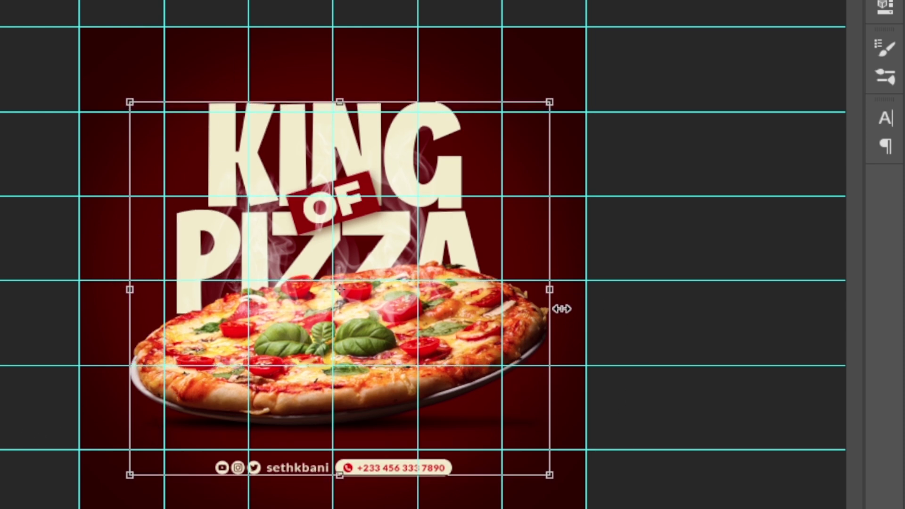
key("Up")
key("Up")
key("Up")
key("Up")
key("Up")
key("Up")
key("Up")
key("Up")
key("Up")
key("Up")
key("Up")
key("Up")
key("Up")
key("Up")
key("Up")
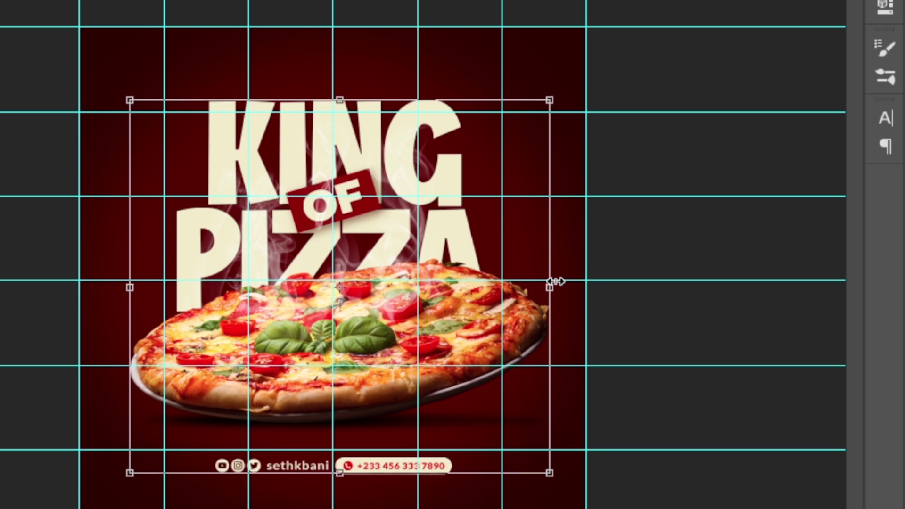
key("Up")
key("Up")
key("Up")
key("Up")
key("Up")
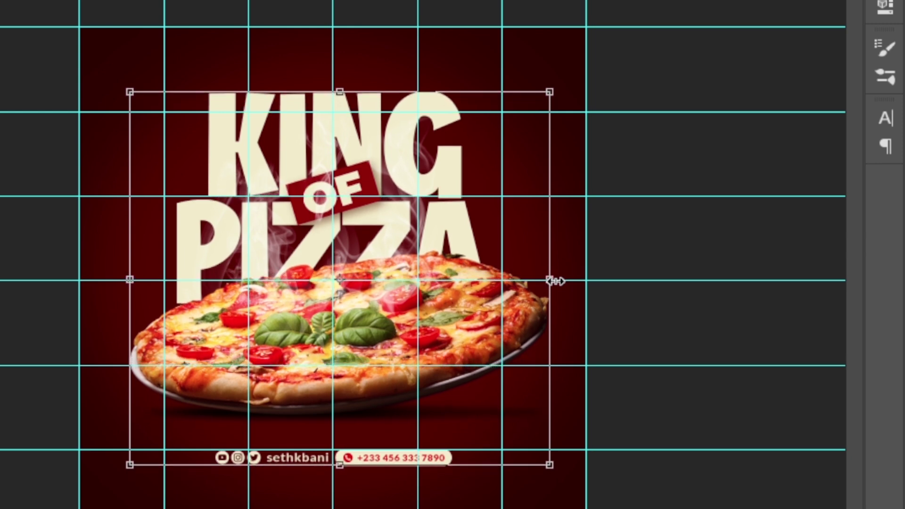
key("Return")
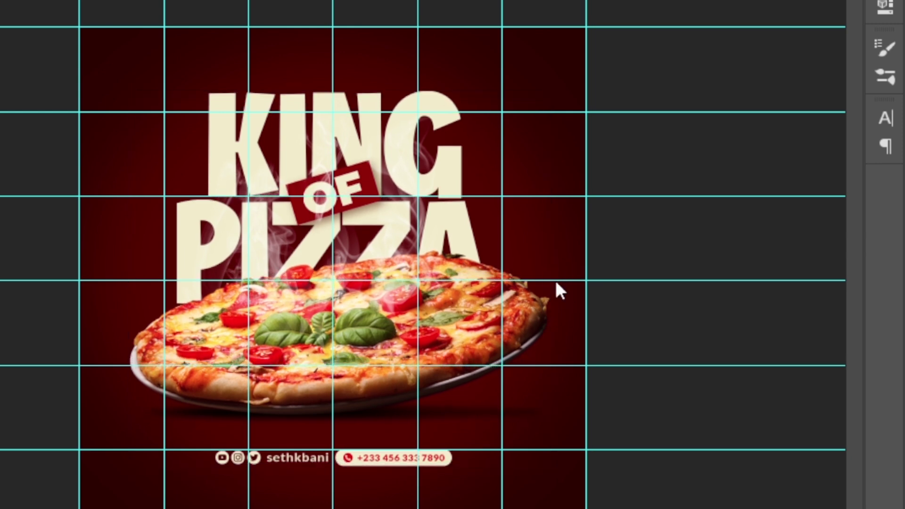
key("ctrl+semicolon")
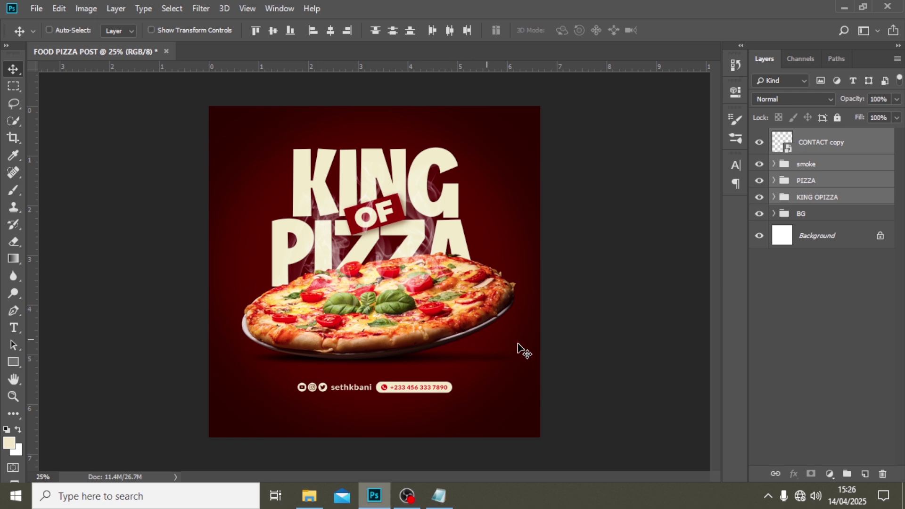
Group the contact bar layer as 'CONTACT', collapse it, and bring the FILES folder forward.
left_click(818, 150)
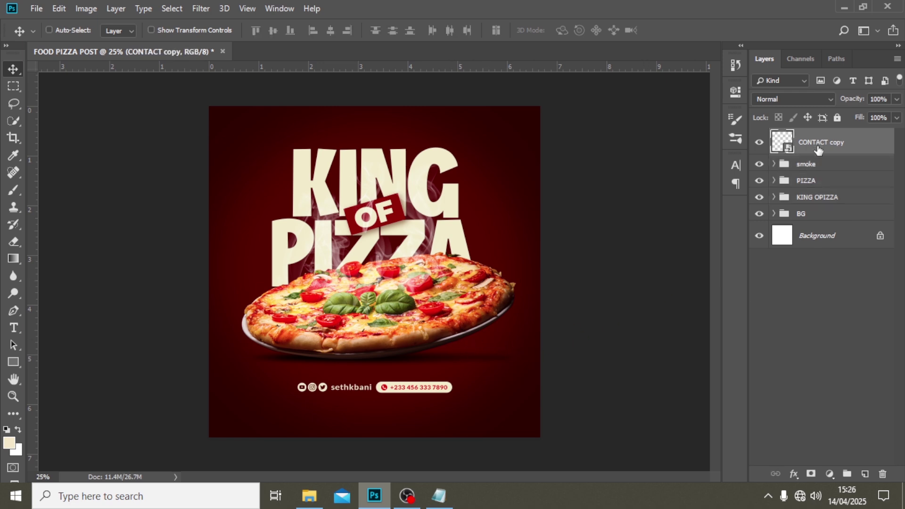
key("ctrl+g")
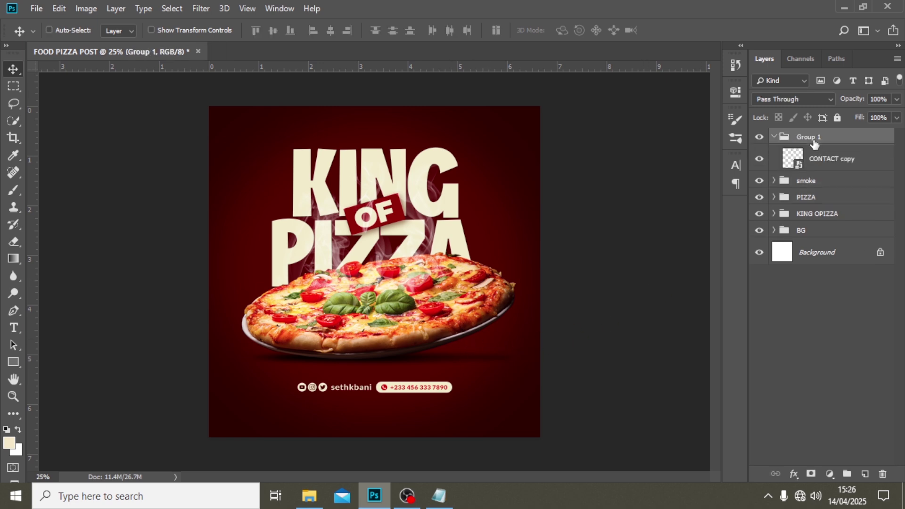
double_click(809, 137)
type("CONTACT")
key("Return")
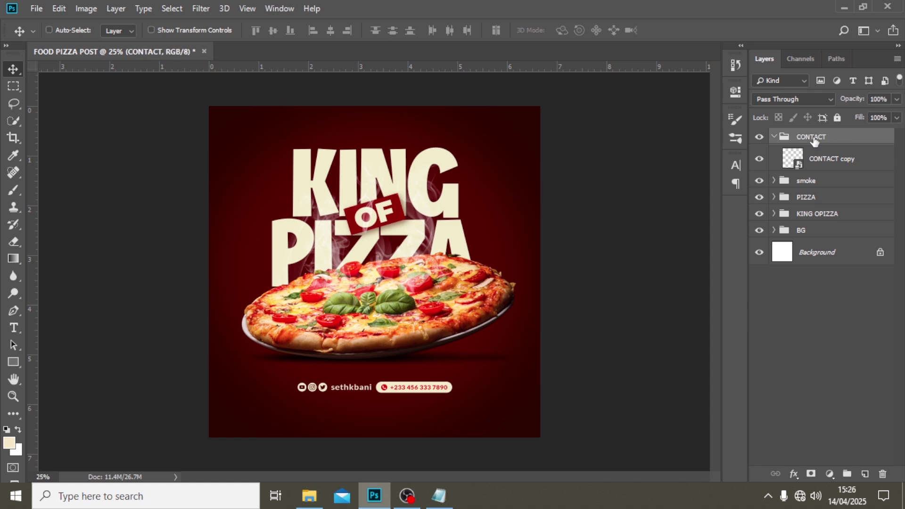
left_click(773, 137)
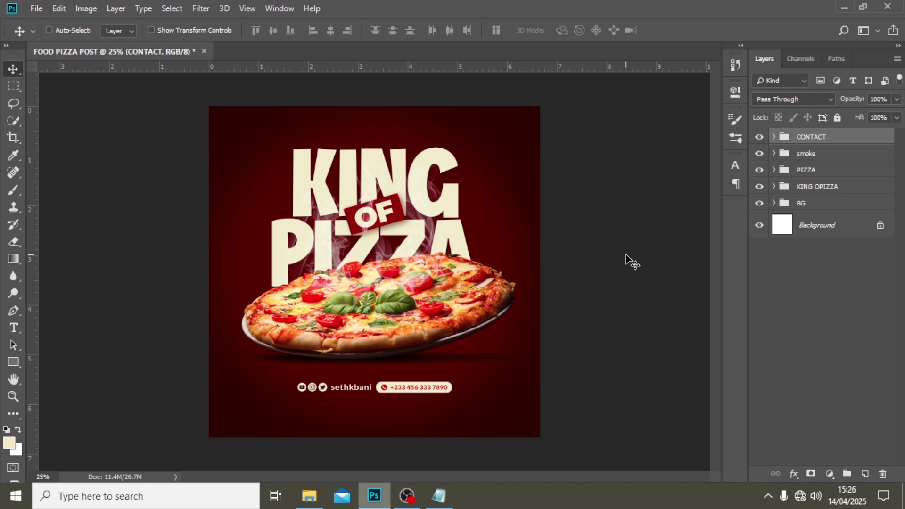
left_click(309, 495)
Place the Layer 412 copy onion ring and position it up near the KING and OF letters.
left_click(349, 107)
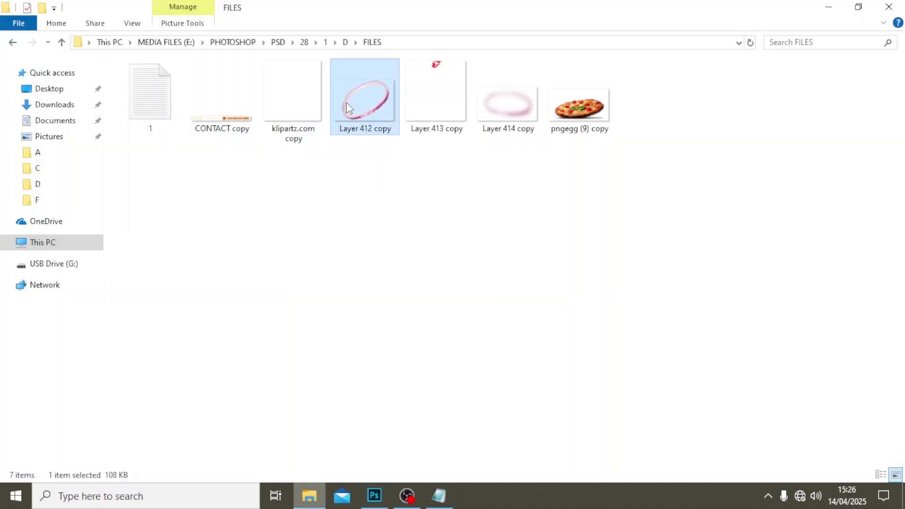
left_click_drag(348, 113, 392, 277)
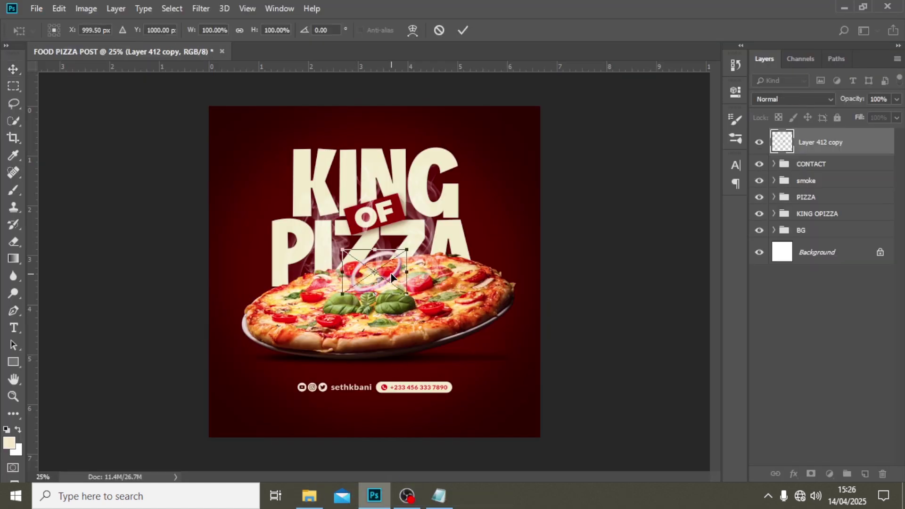
key("Return")
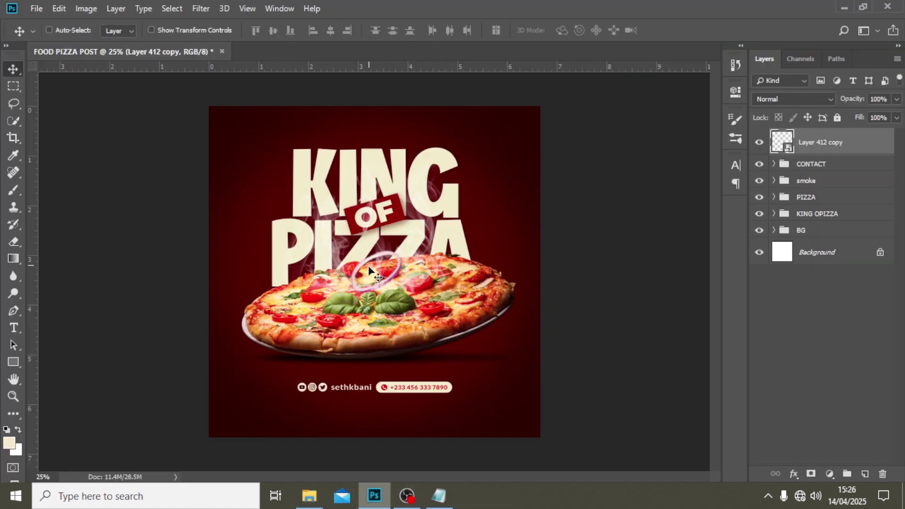
left_click_drag(372, 274, 326, 240)
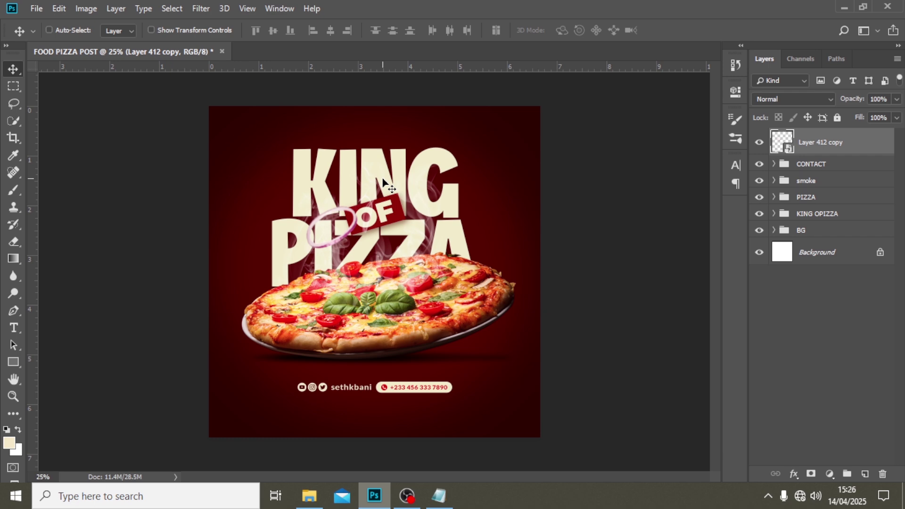
key("shift+Up")
key("shift+Up")
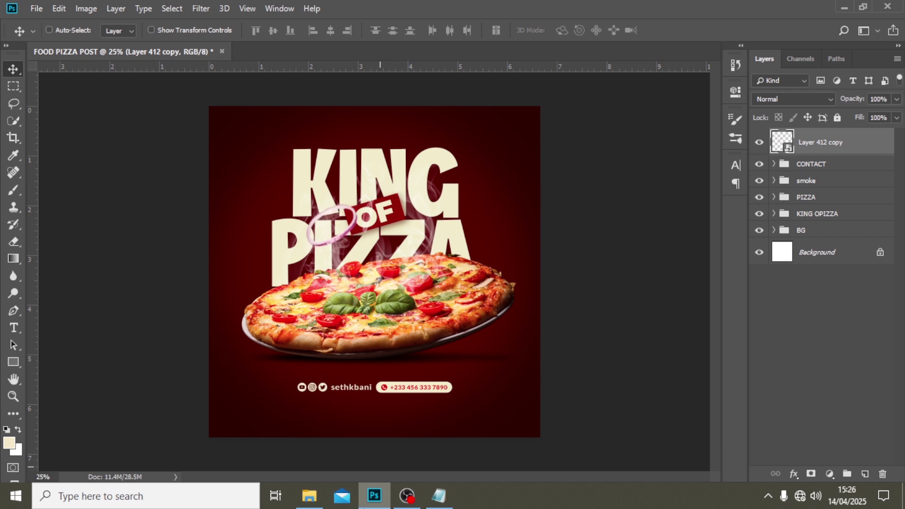
Place the red pepper slice image from the asset folder into the poster.
left_click(323, 496)
mouse_move(443, 106)
left_mouse_down()
mouse_move(437, 323)
mouse_move(372, 505)
mouse_move(376, 390)
mouse_move(381, 499)
mouse_move(382, 364)
left_mouse_up()
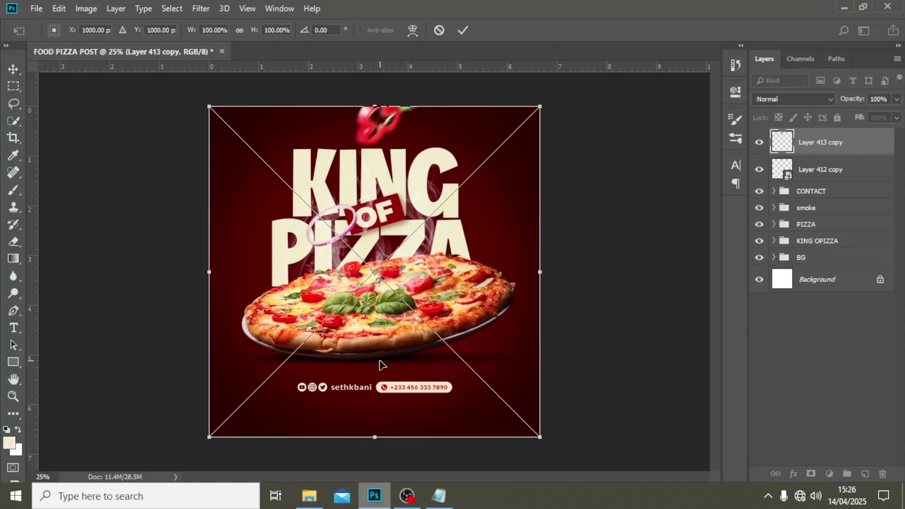
key("Return")
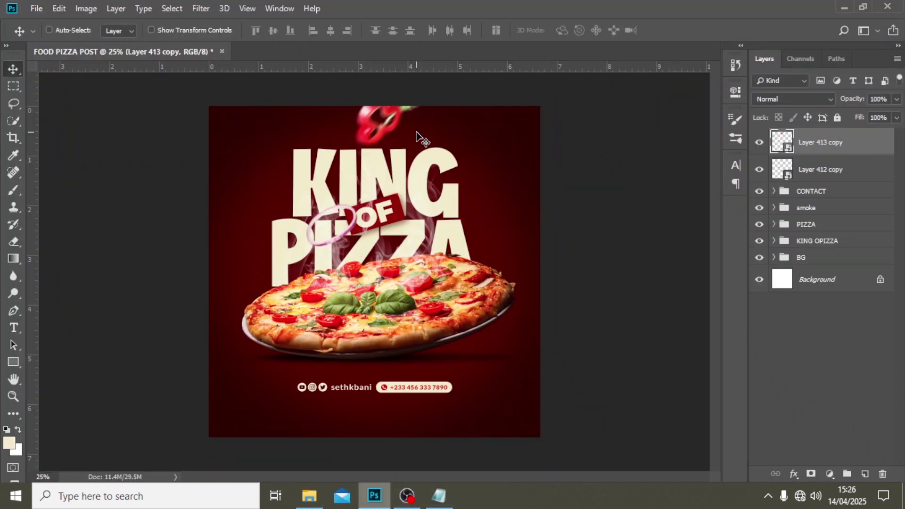
Add a second, small onion ring just right of PIZZA, then select all three vegetable layers.
left_click(310, 495)
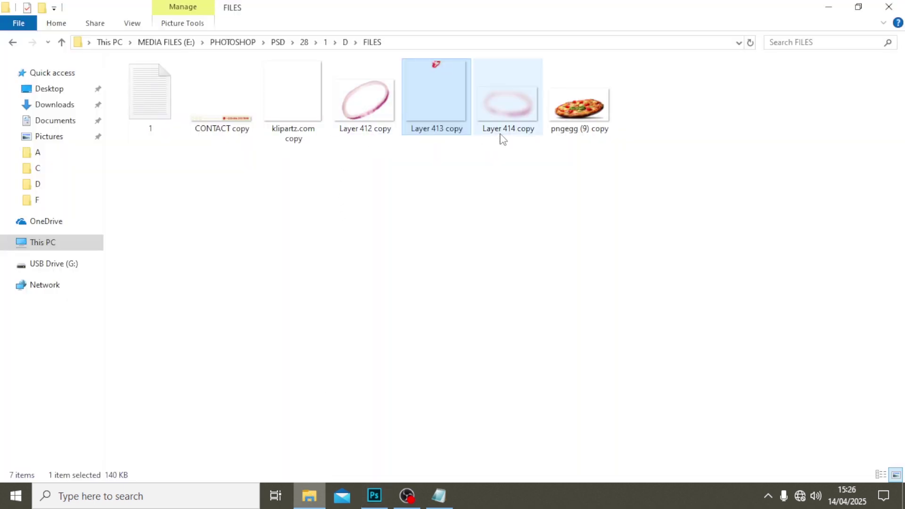
left_click_drag(500, 113, 387, 390)
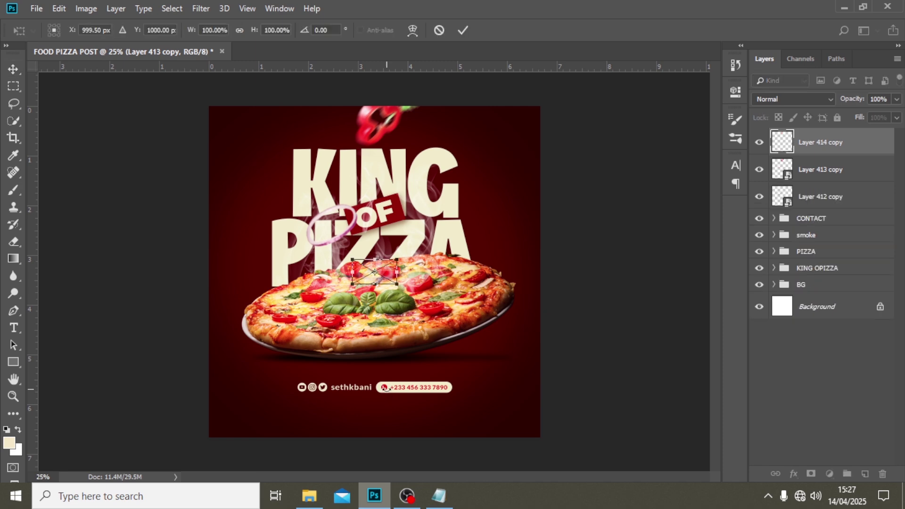
key("Return")
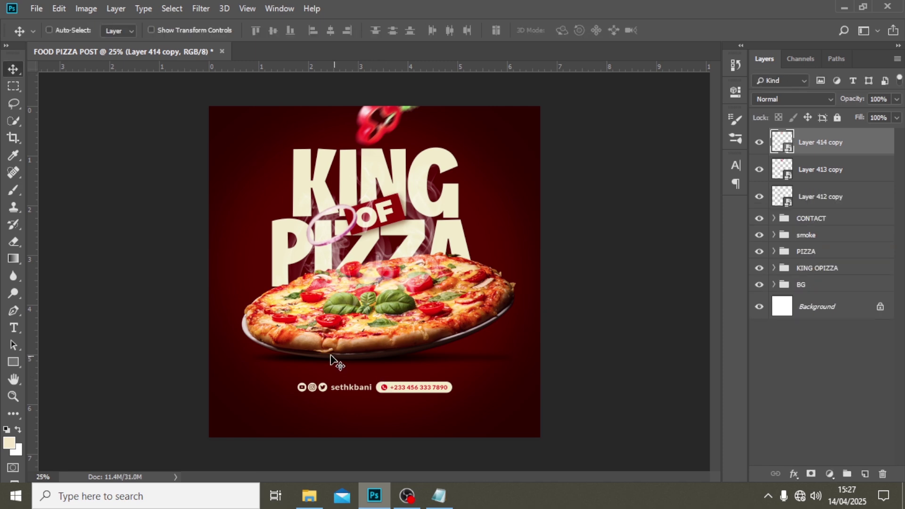
left_click_drag(351, 344, 481, 310)
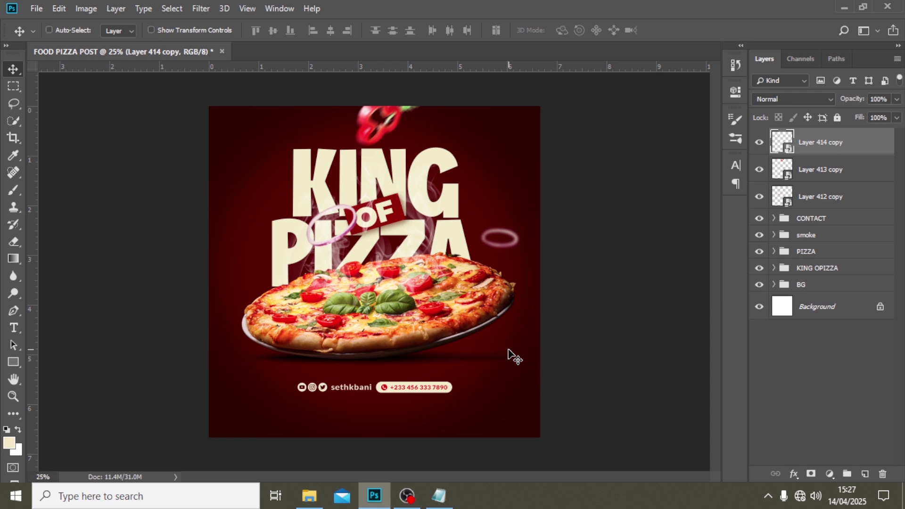
key("shift+Left")
key("shift+Left")
key("shift+Left")
key("shift+Left")
key("shift+Left")
key("shift+Left")
key("shift+Left")
key("shift+Left")
key("shift+Left")
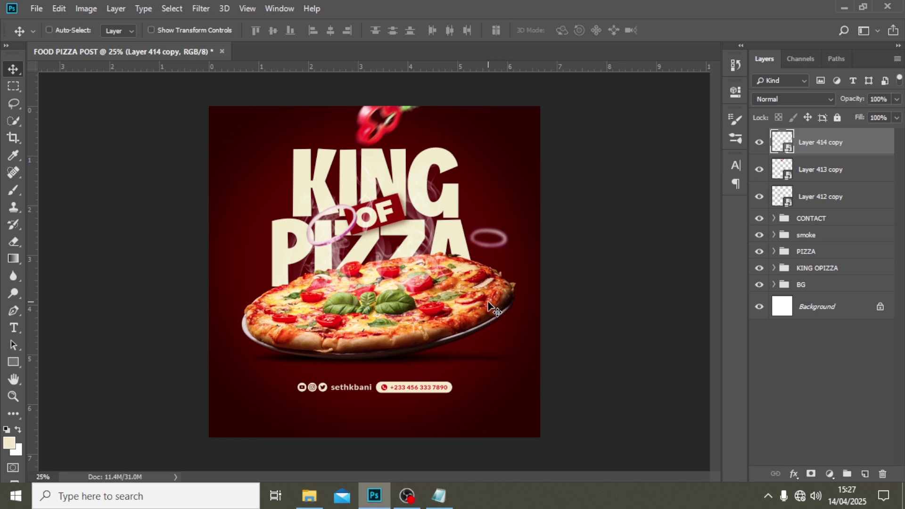
left_click(833, 198, "shift")
Group the red pepper and two onion ring layers into a group named 'FLYING VEG'.
key("ctrl")
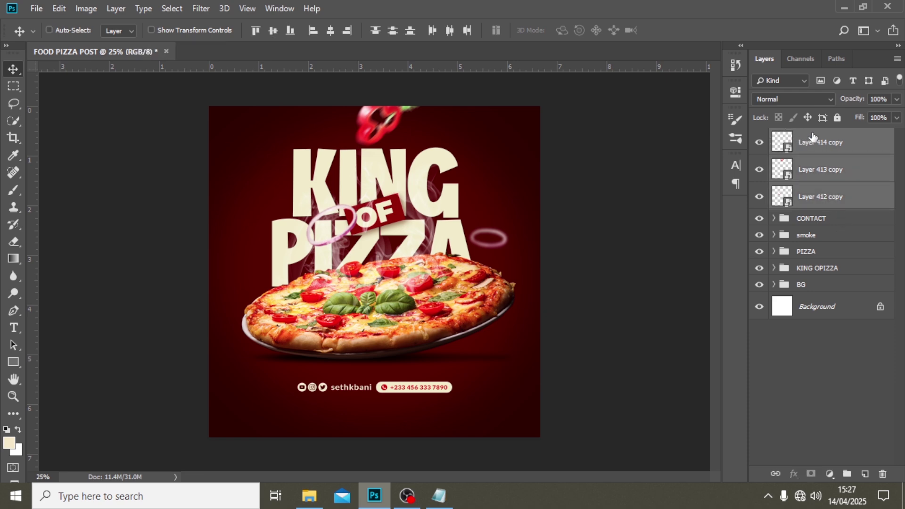
key("ctrl+g")
double_click(812, 137)
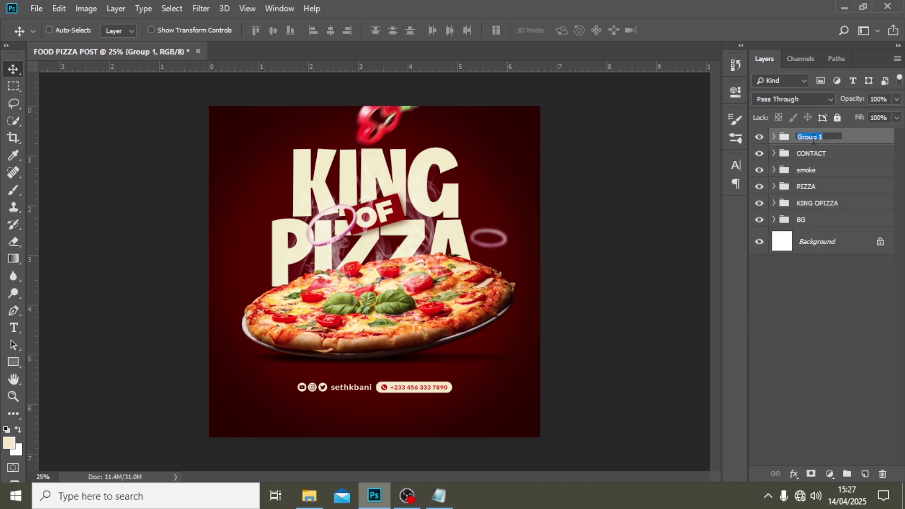
type("FLYING VEG")
key("Return")
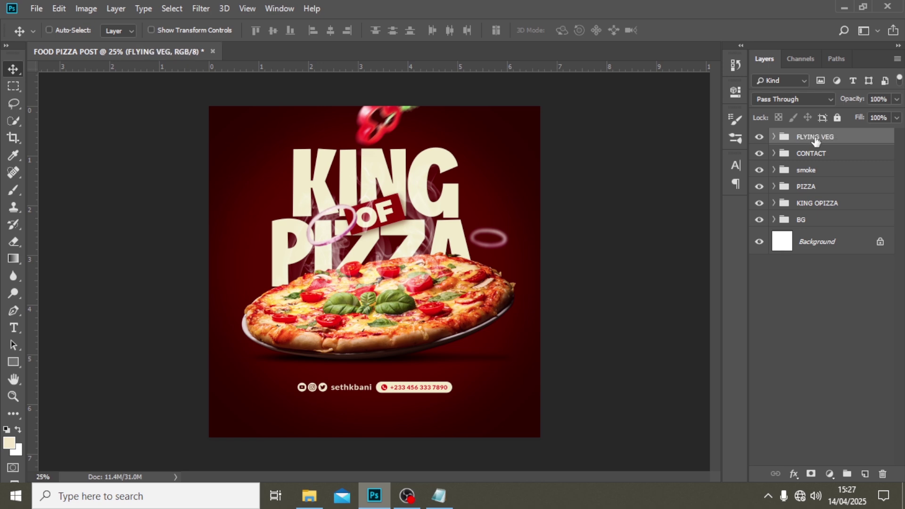
left_click(309, 498)
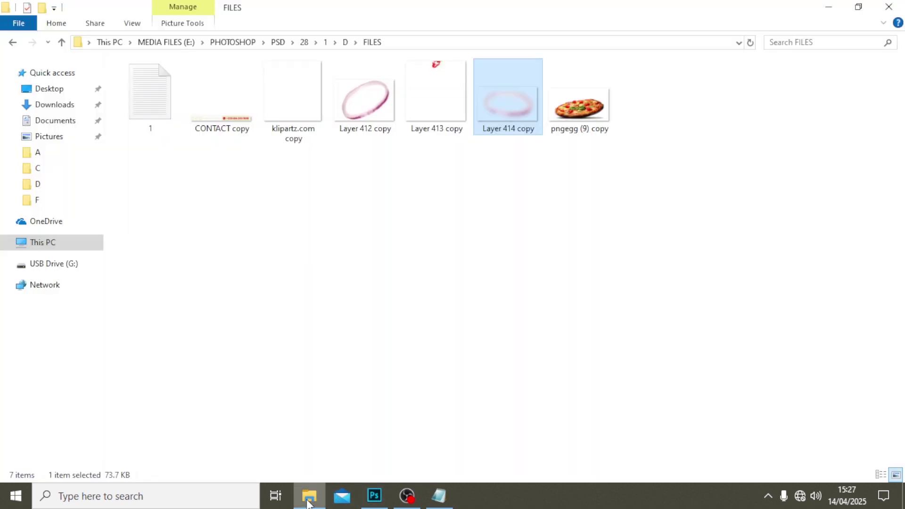
left_click(307, 503)
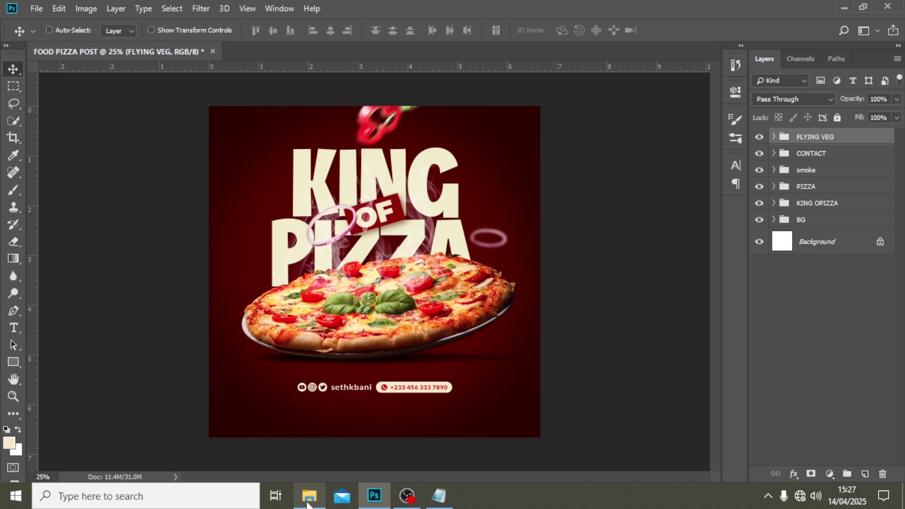
Add a Gradient Map adjustment with stops #7D2303 at the dark end and #FFB790 at the light end.
left_click(830, 473)
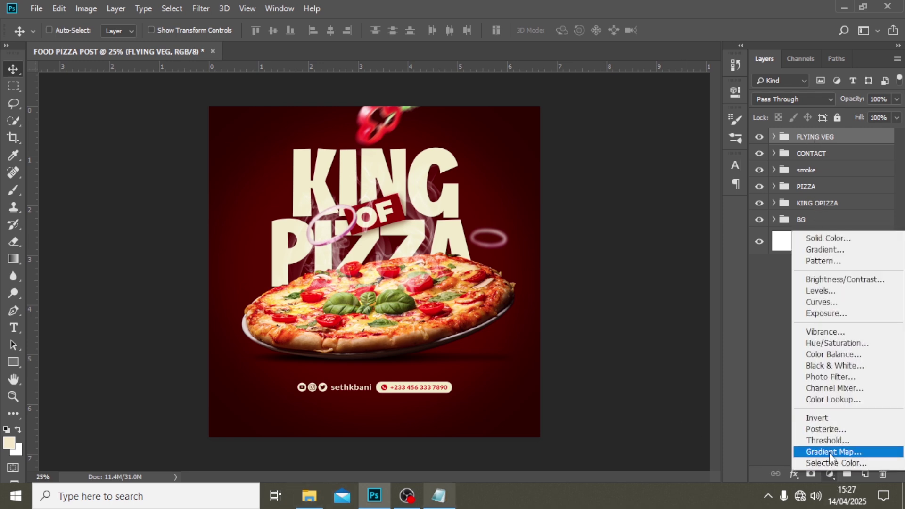
left_click(833, 452)
left_click(644, 135)
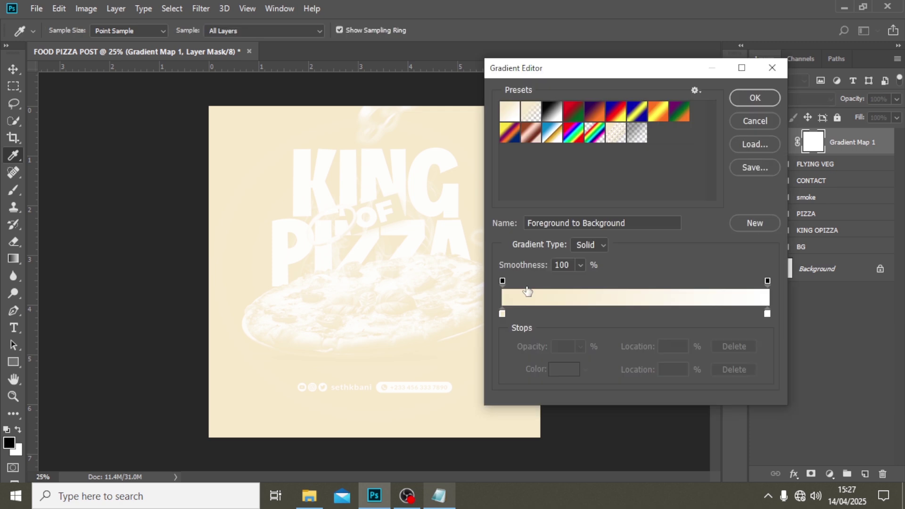
double_click(502, 313)
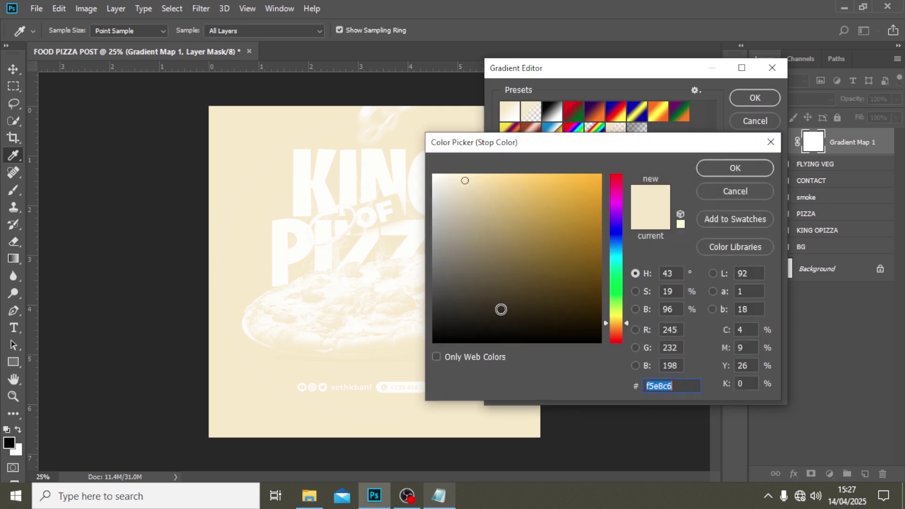
type("7D2")
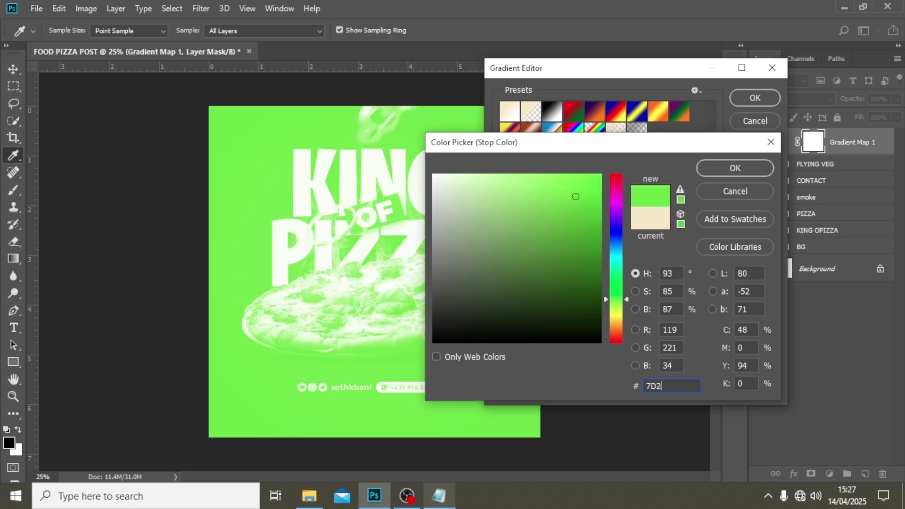
type("303")
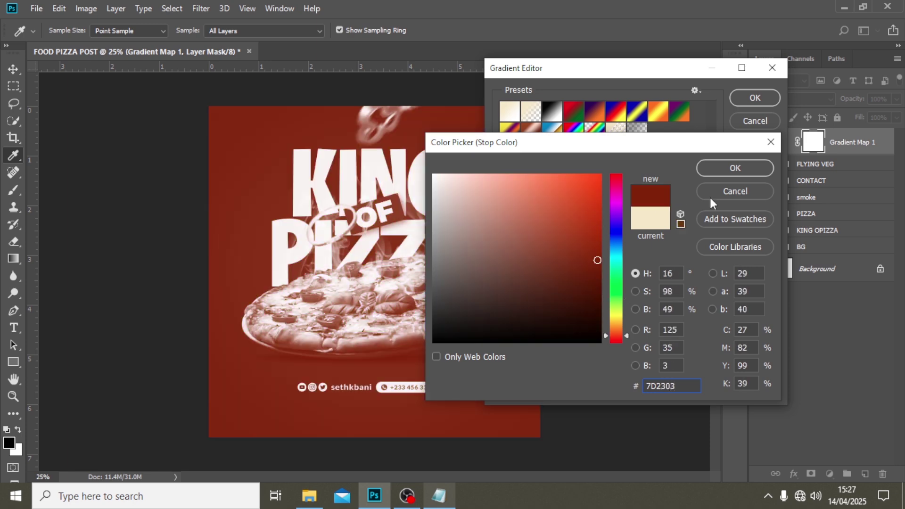
left_click(720, 165)
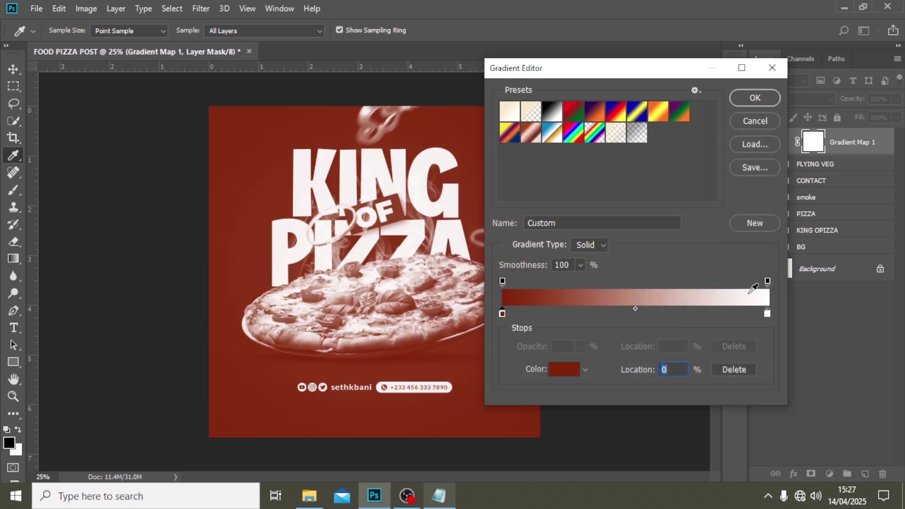
double_click(767, 315)
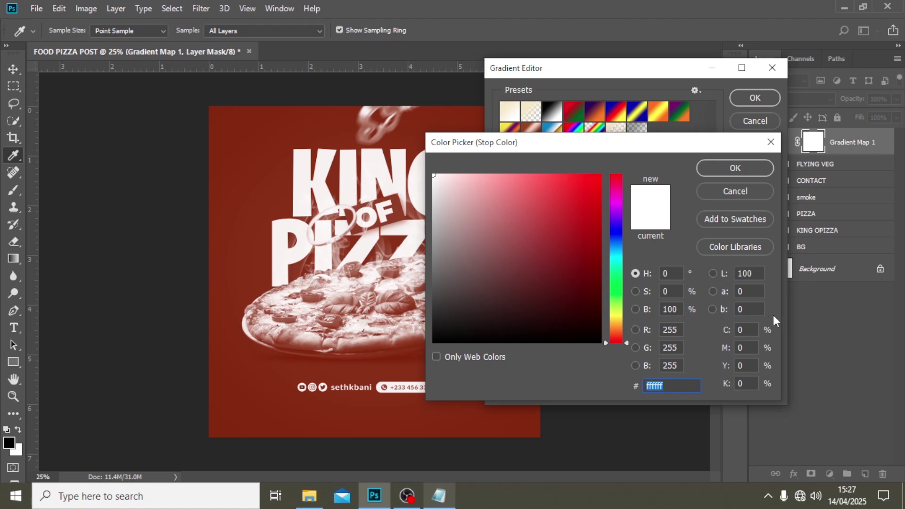
type("FFB")
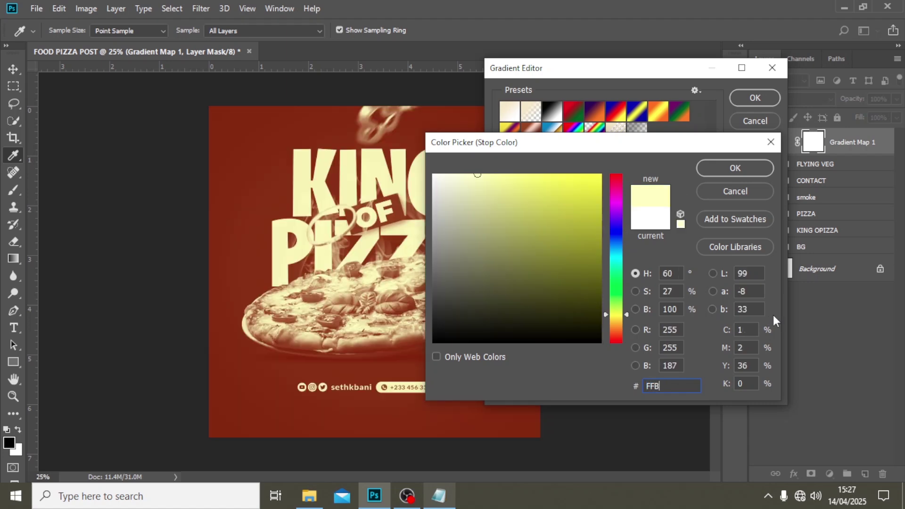
type("7")
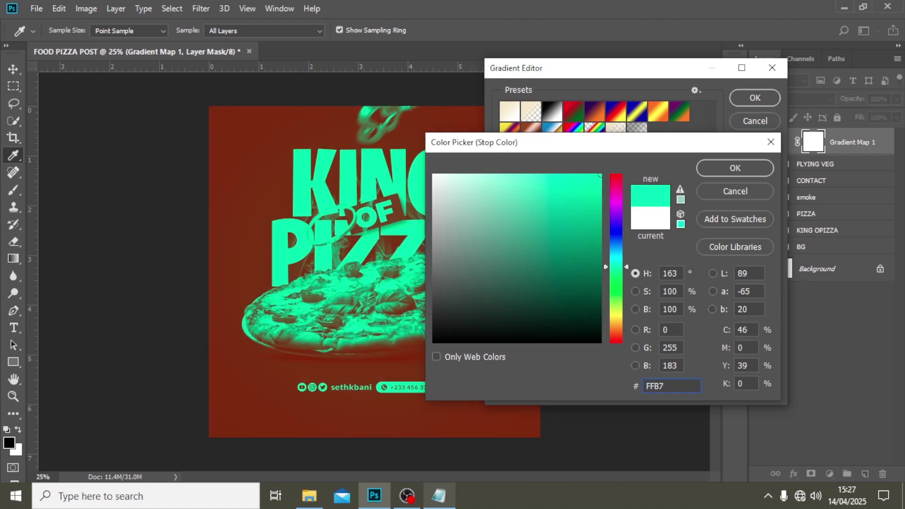
type("90")
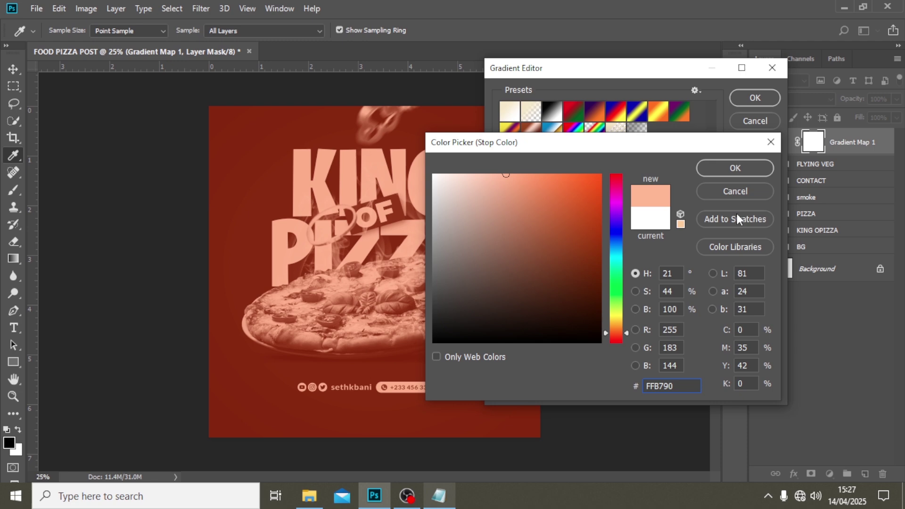
left_click(717, 166)
left_click(748, 95)
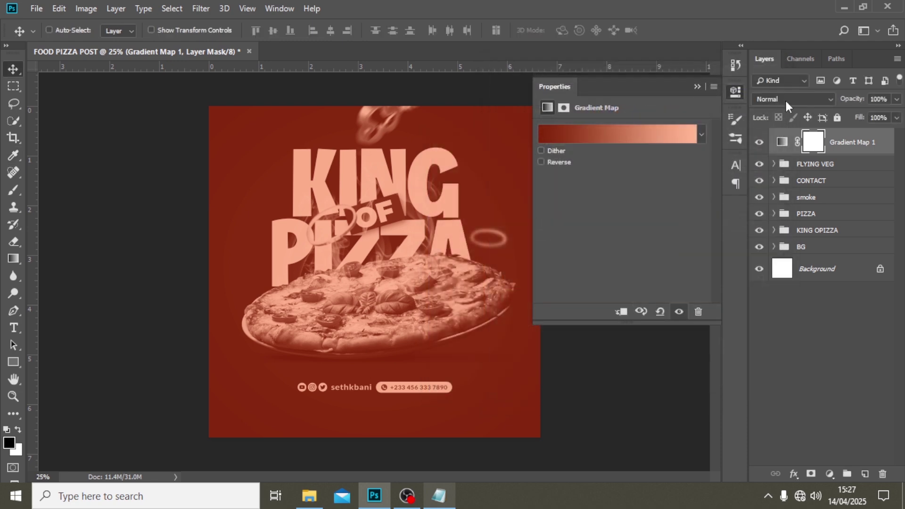
Set Gradient Map 1 to the Soft Light blend mode and close its Properties panel.
left_click(785, 98)
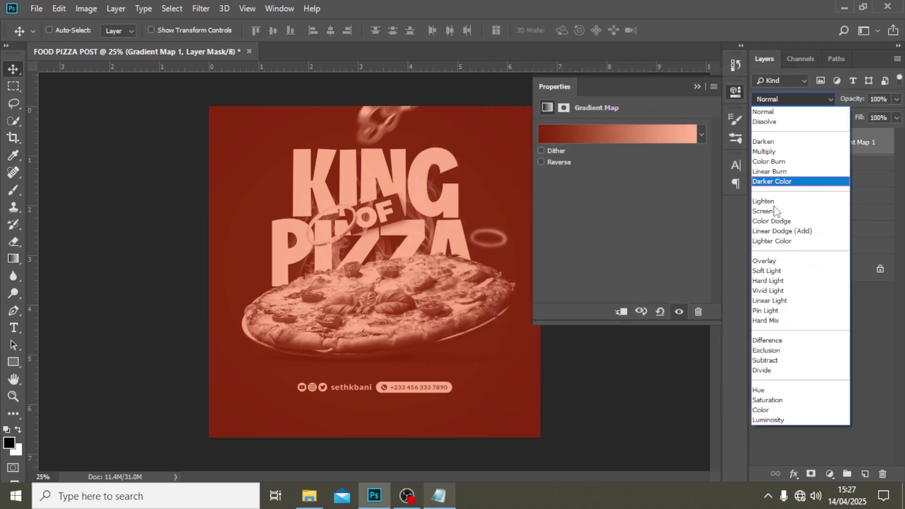
left_click(769, 272)
left_click(695, 87)
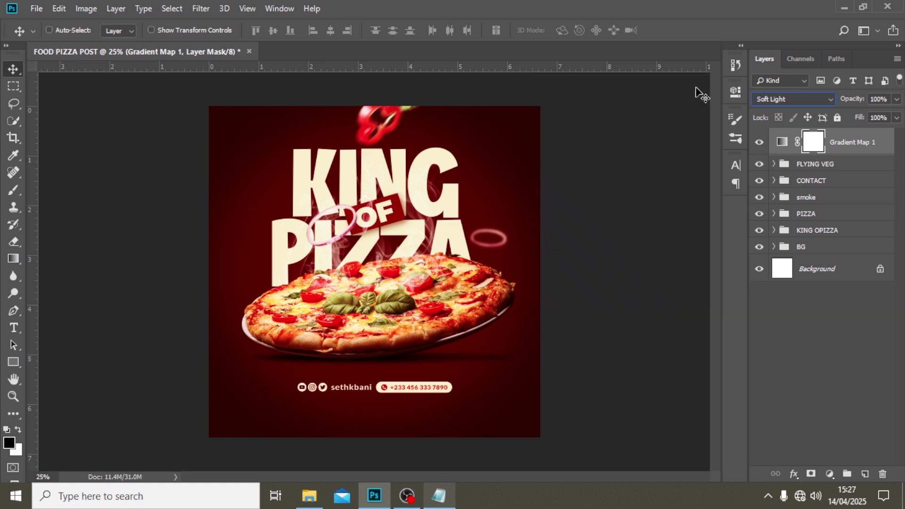